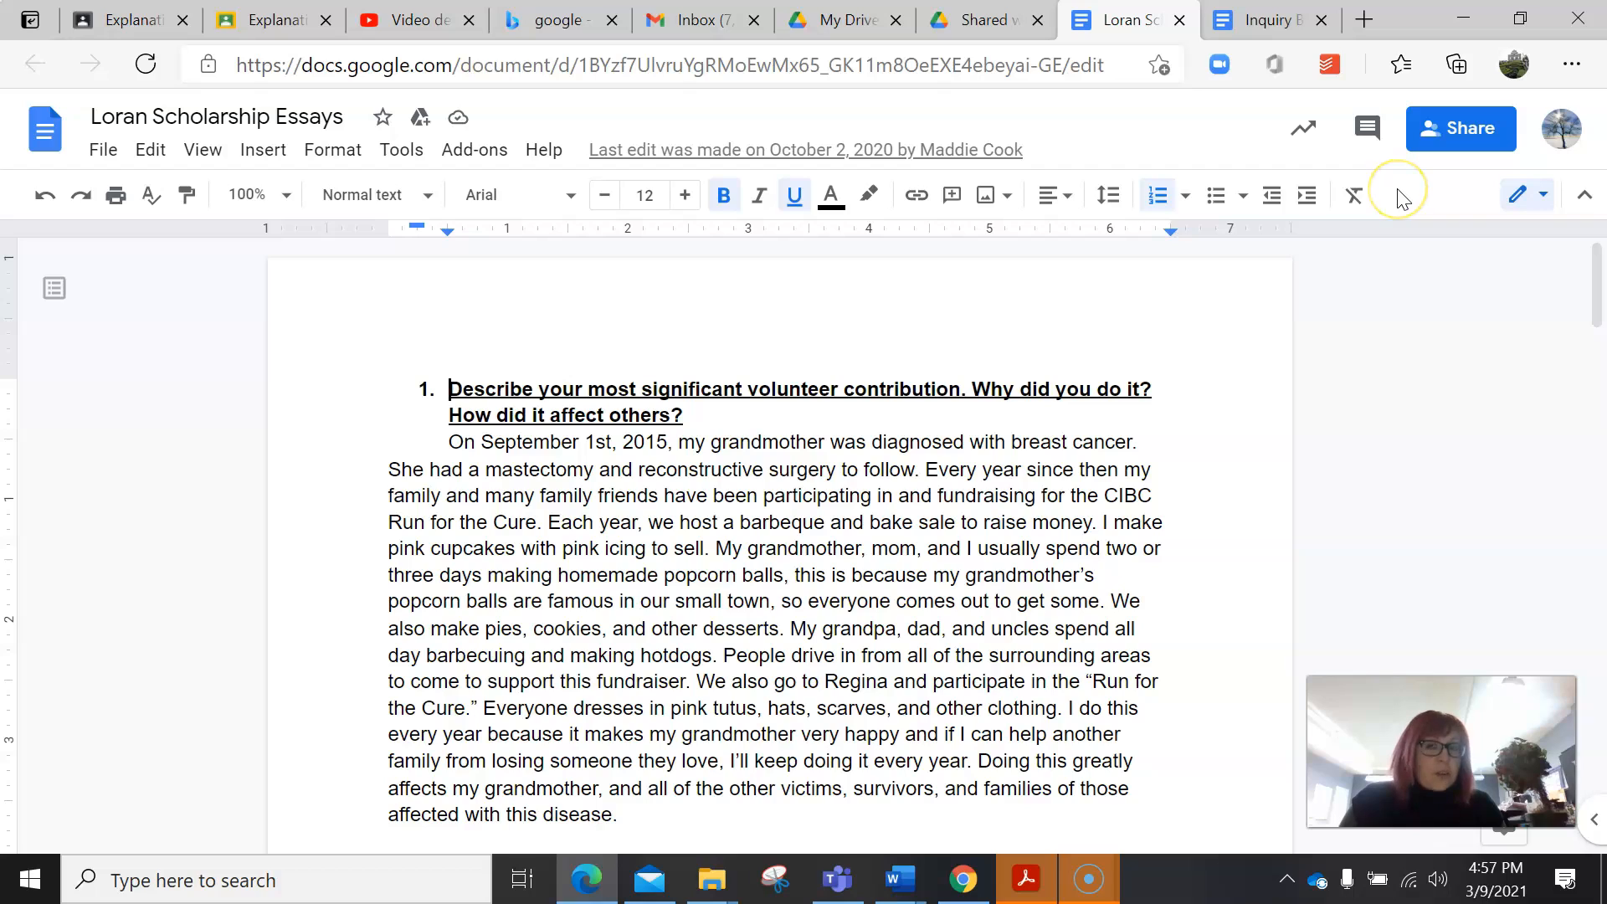
Open the document's sharing settings and search for a person to add, leaving without sharing
left_click(1466, 137)
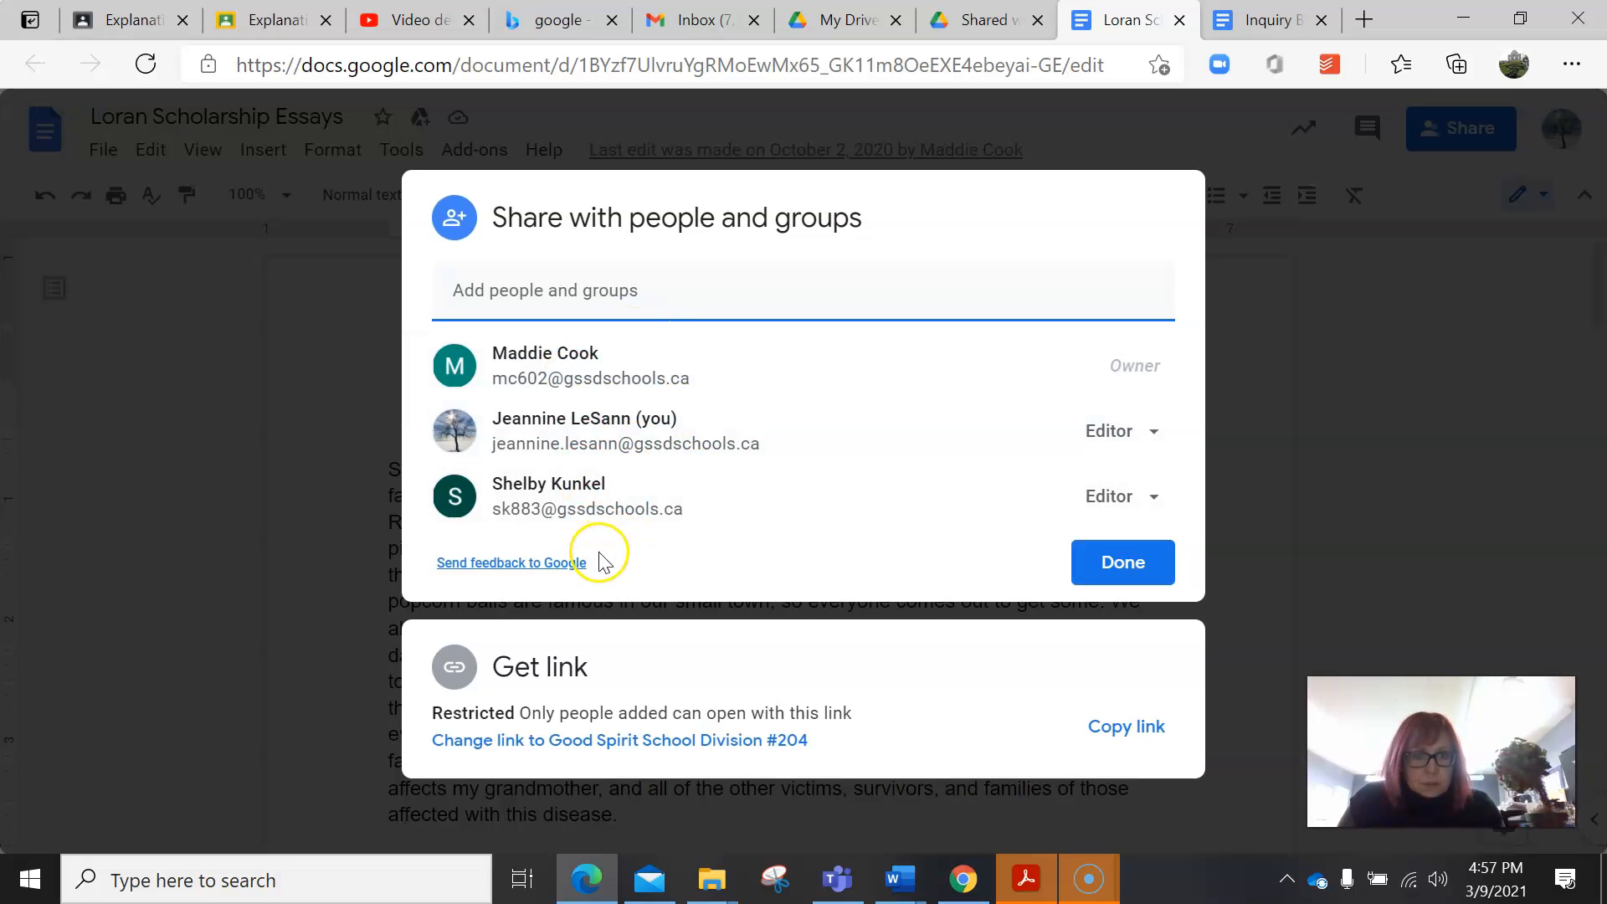
mouse_move(602, 416)
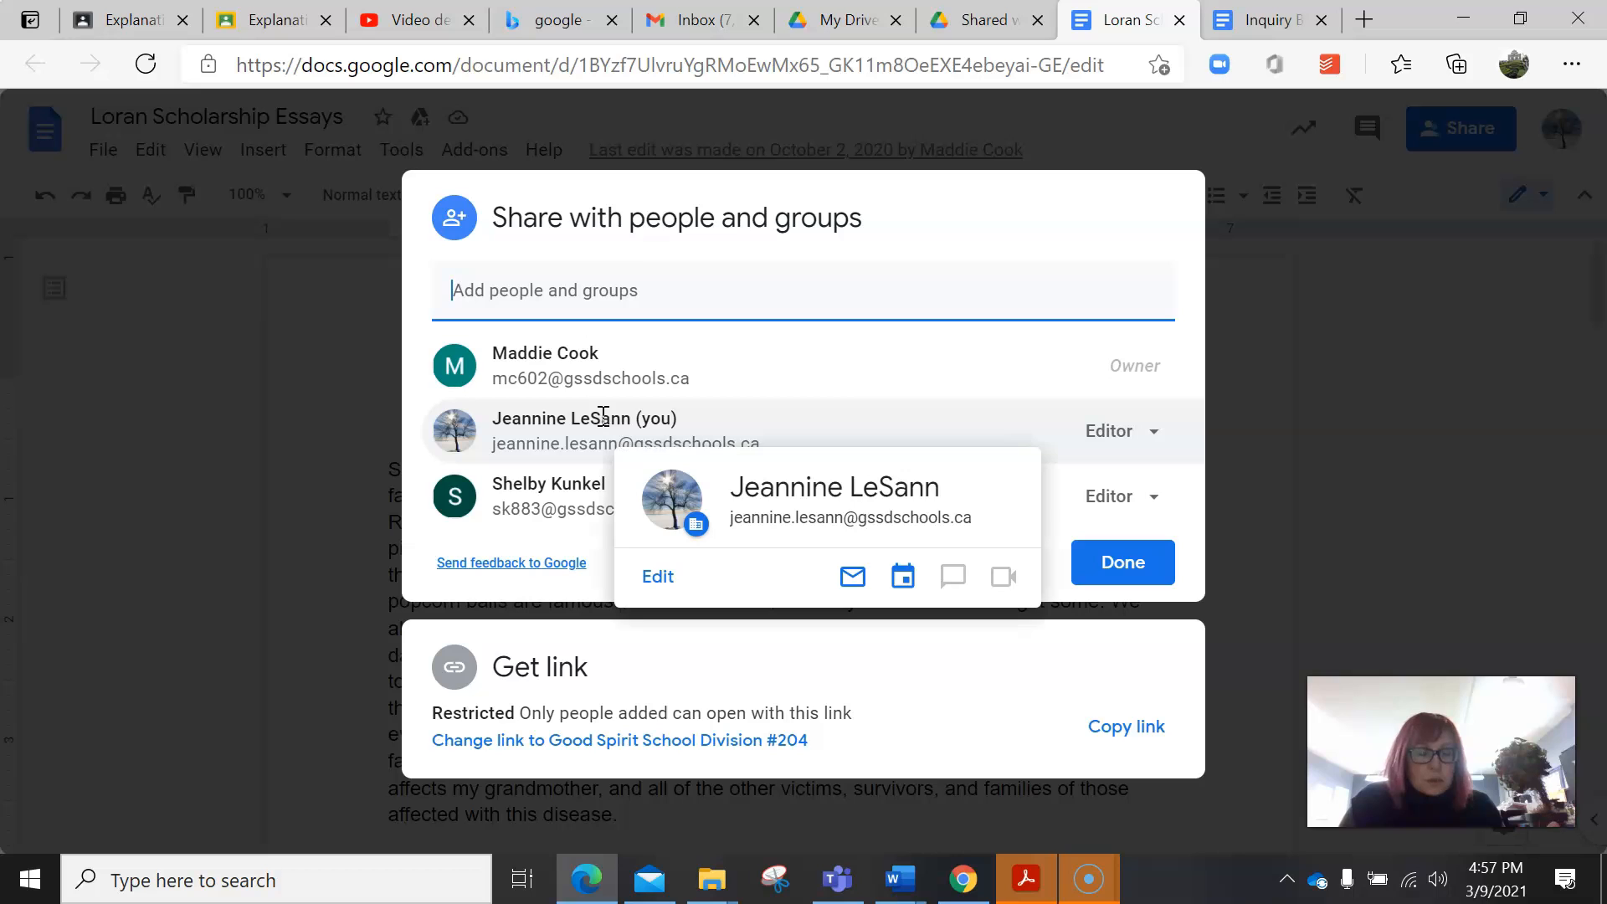
left_click(551, 305)
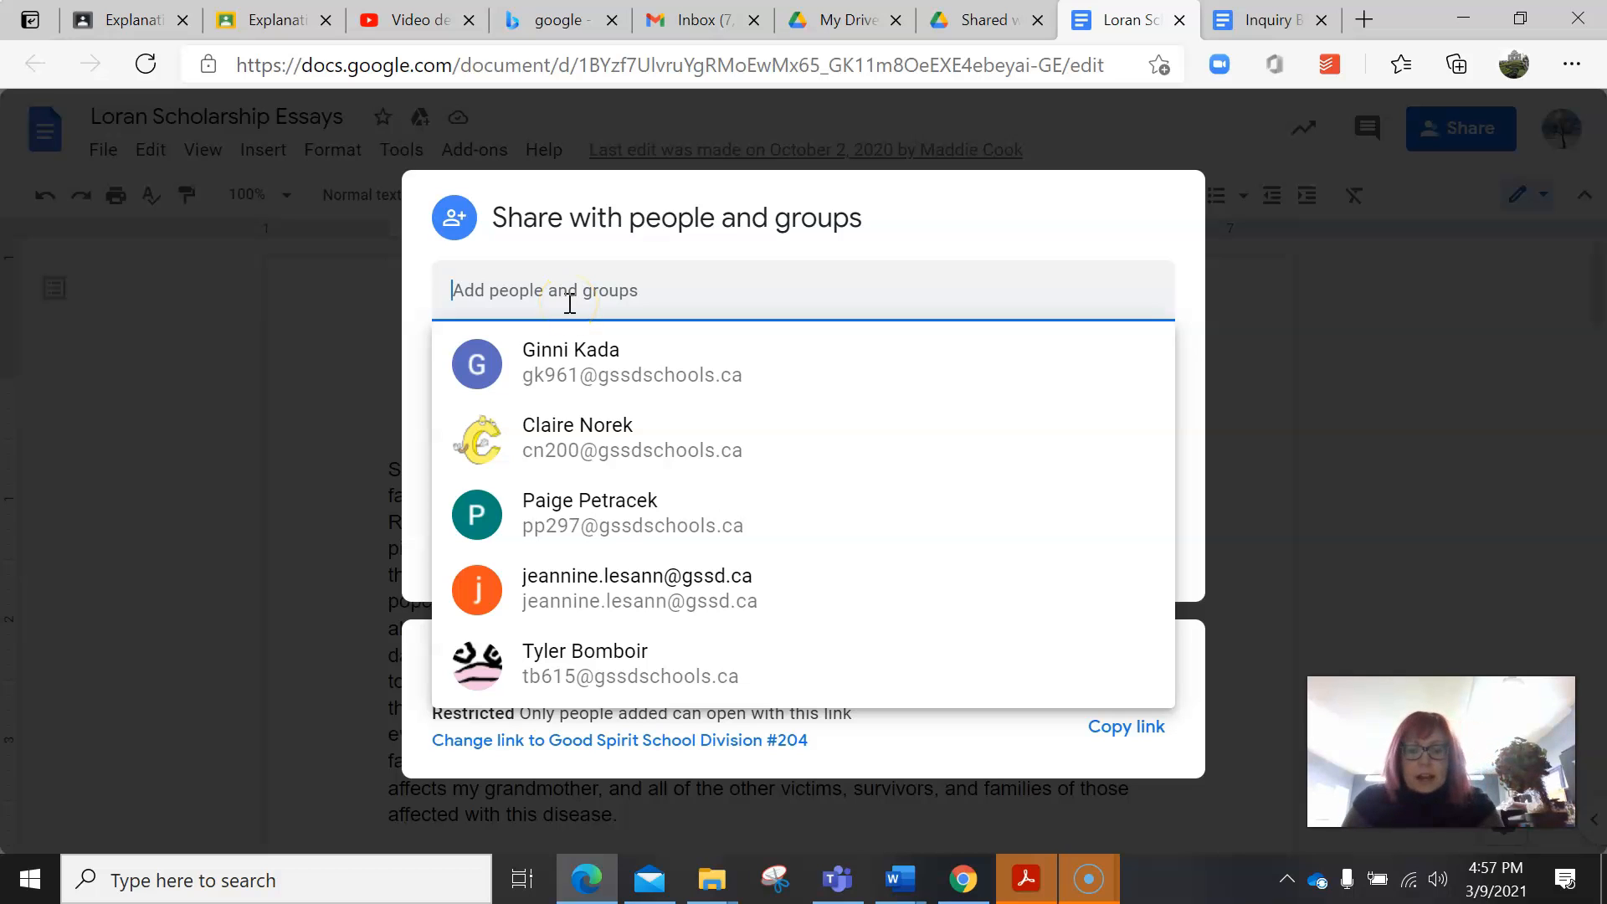
type("dra")
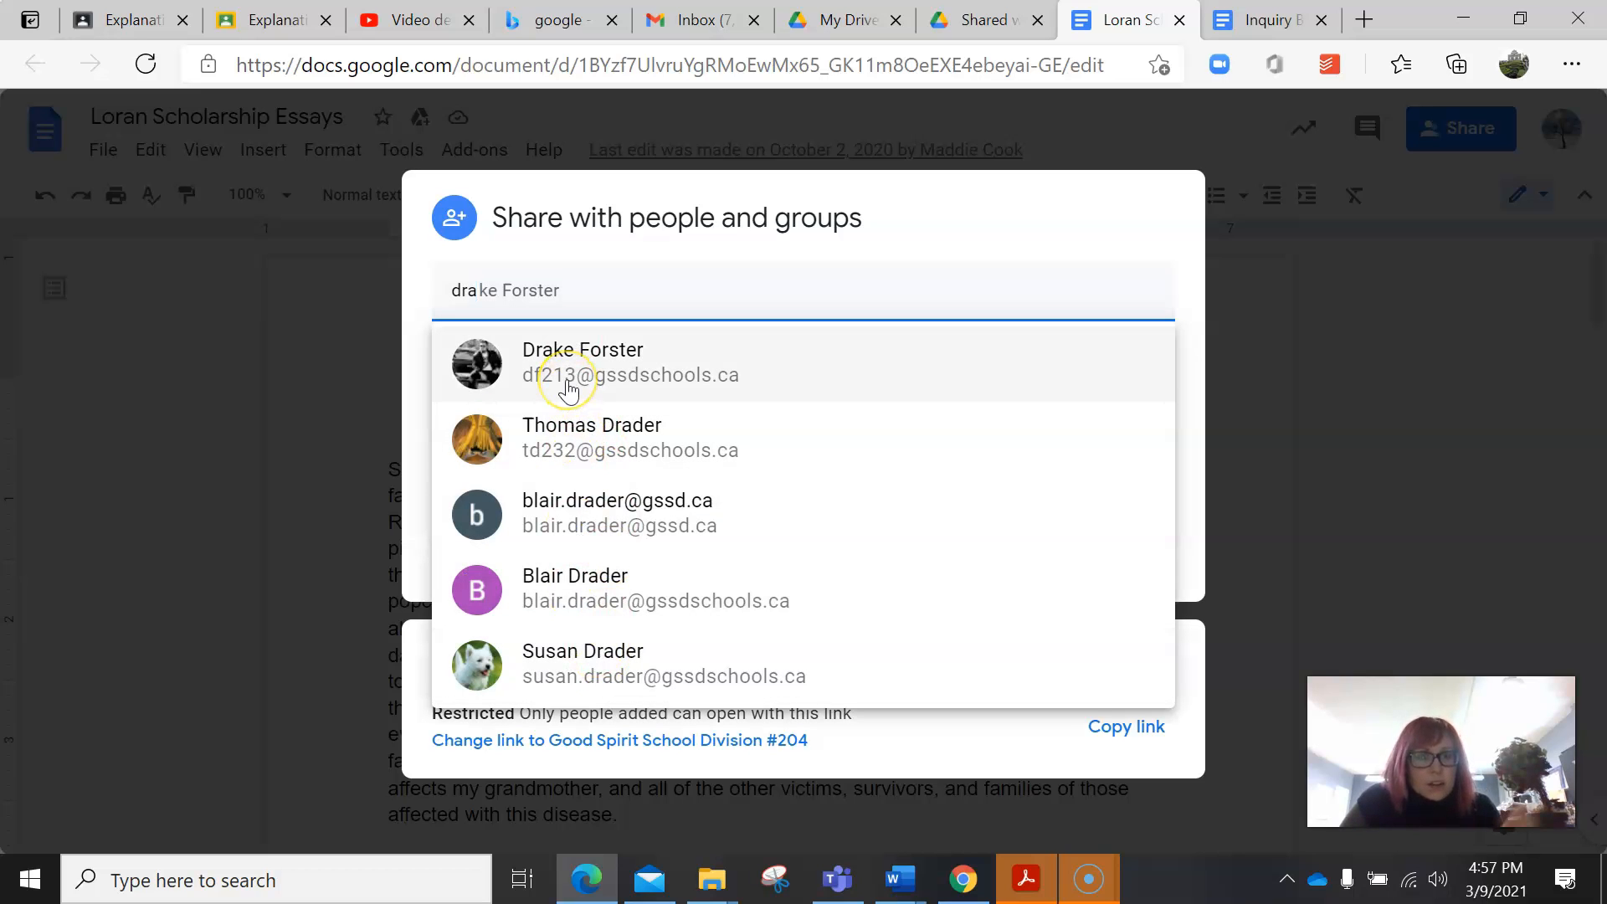
left_click(1358, 302)
left_click(1360, 305)
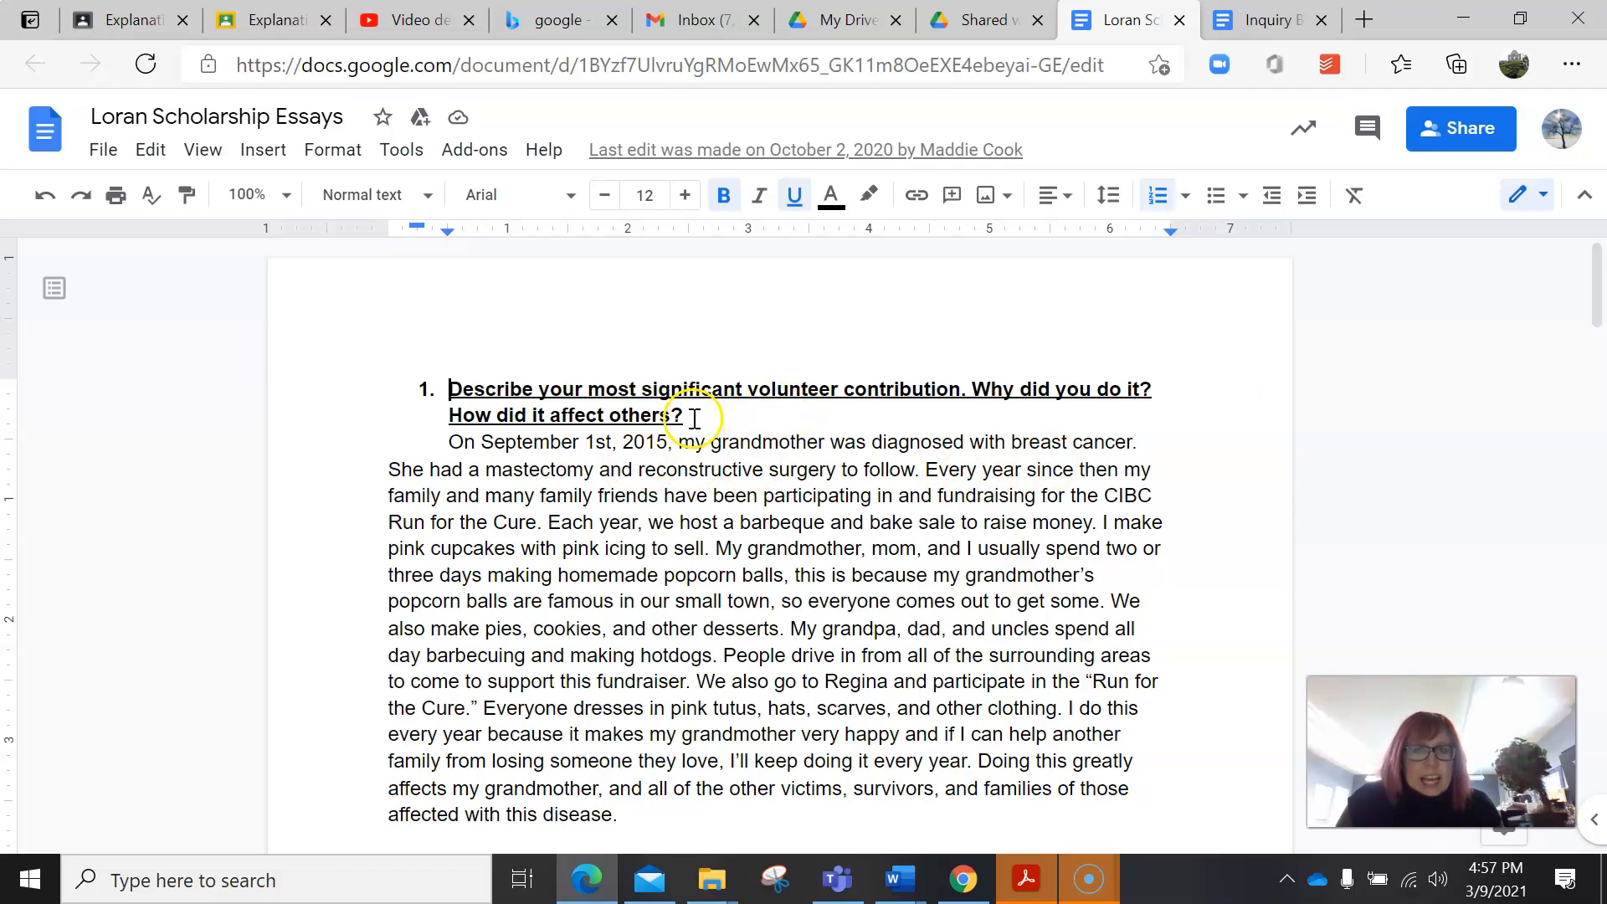
Hide the menus above the document and switch it to Suggesting mode
triple_click(521, 390)
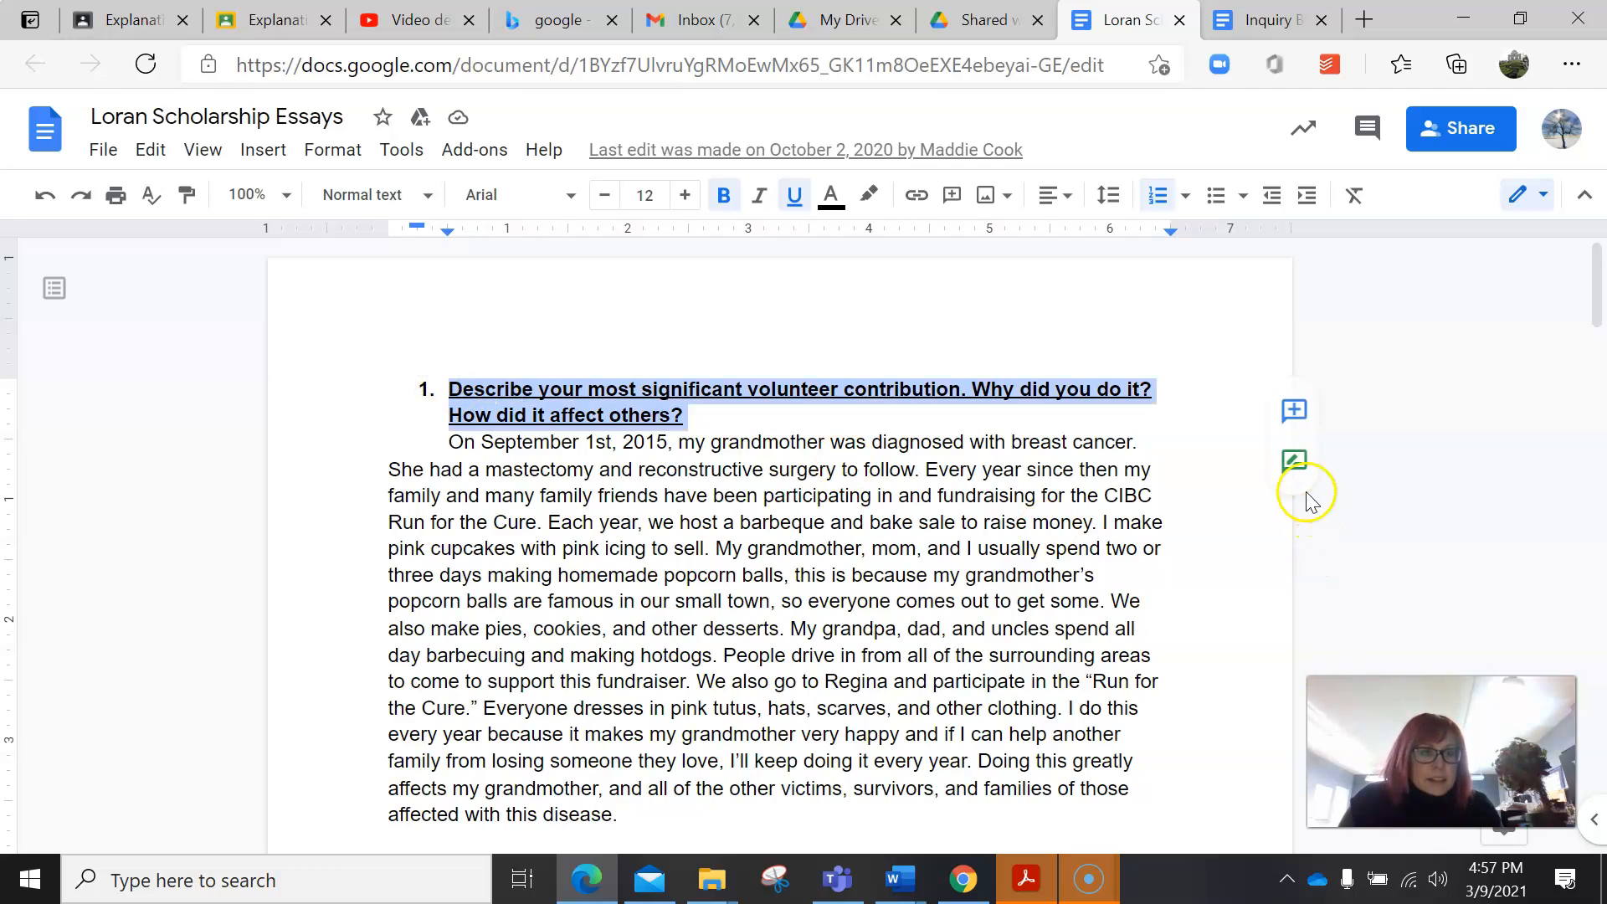
left_click(1585, 198)
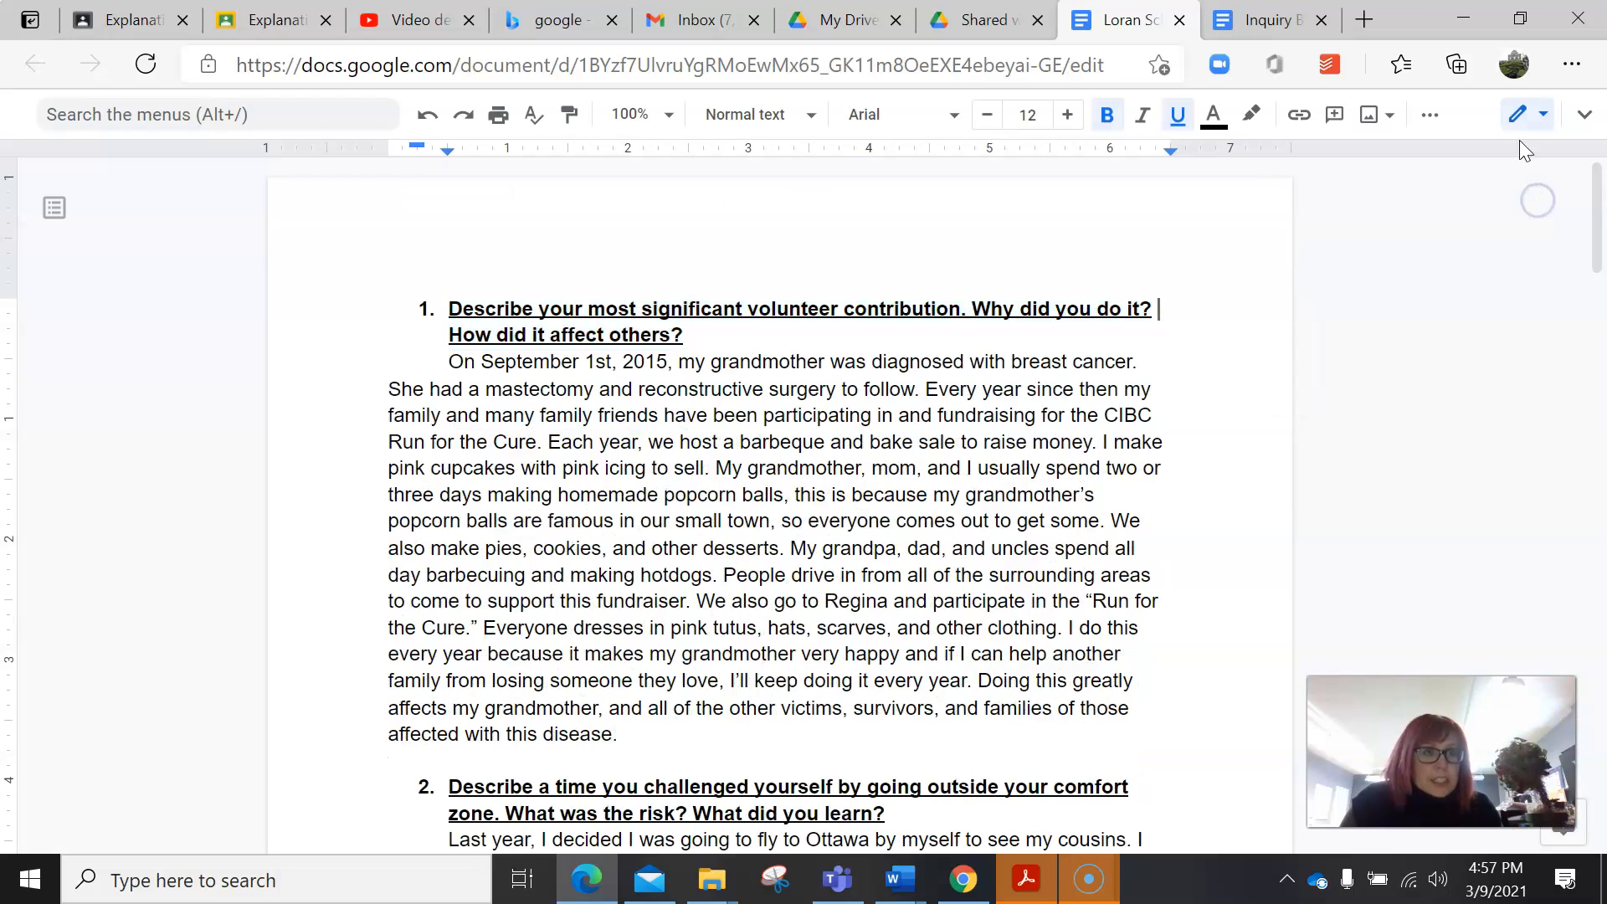
left_click(1522, 119)
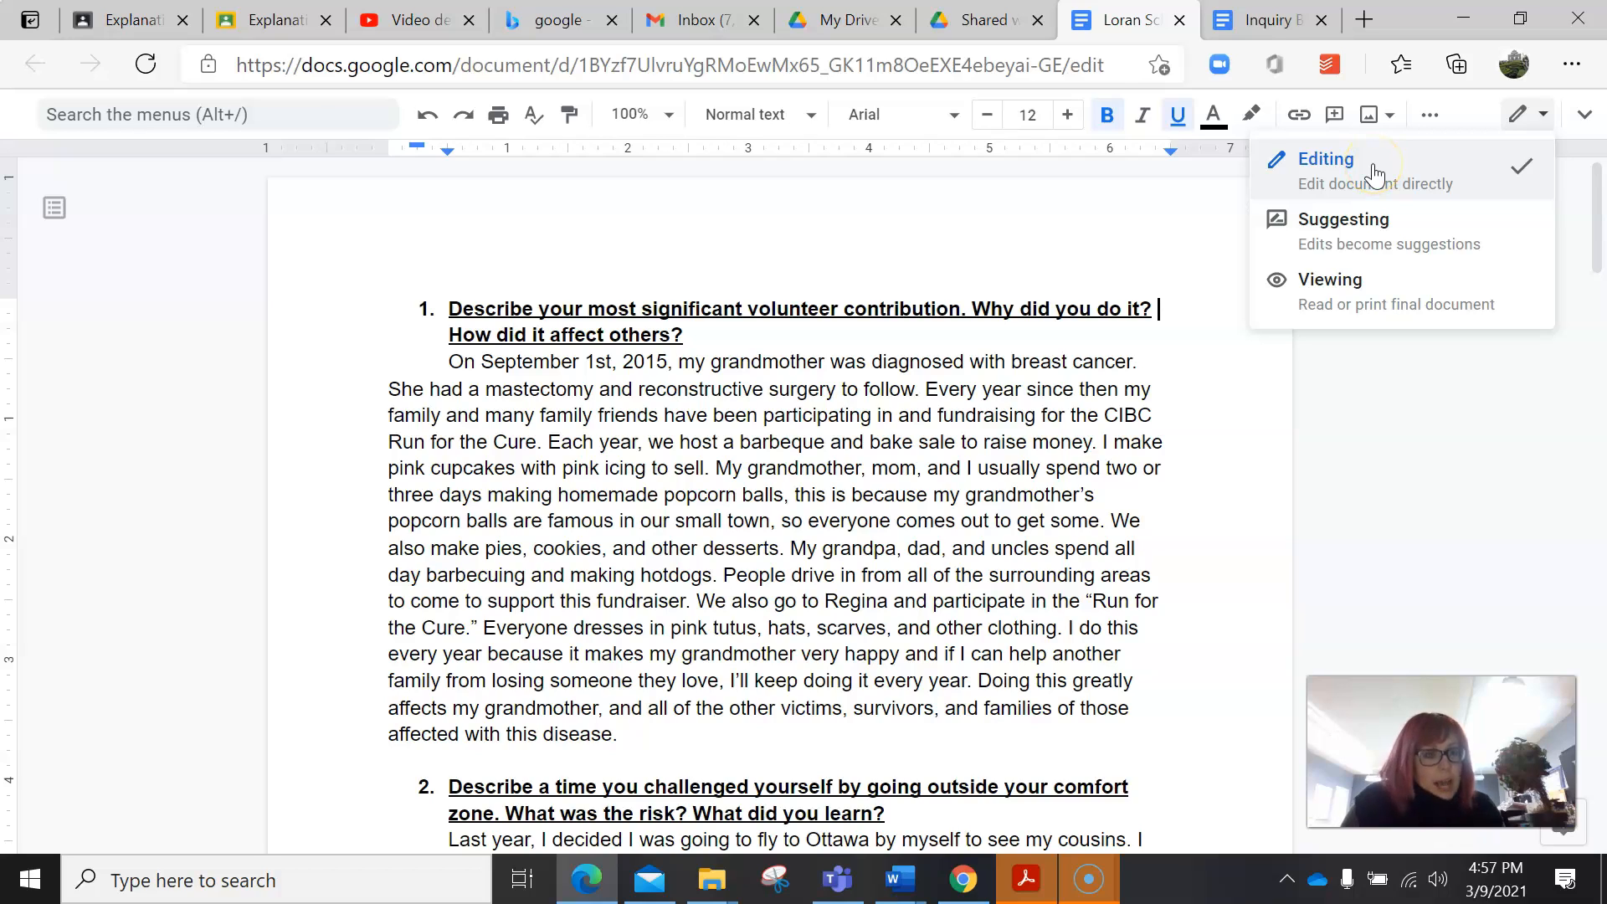
left_click(1361, 245)
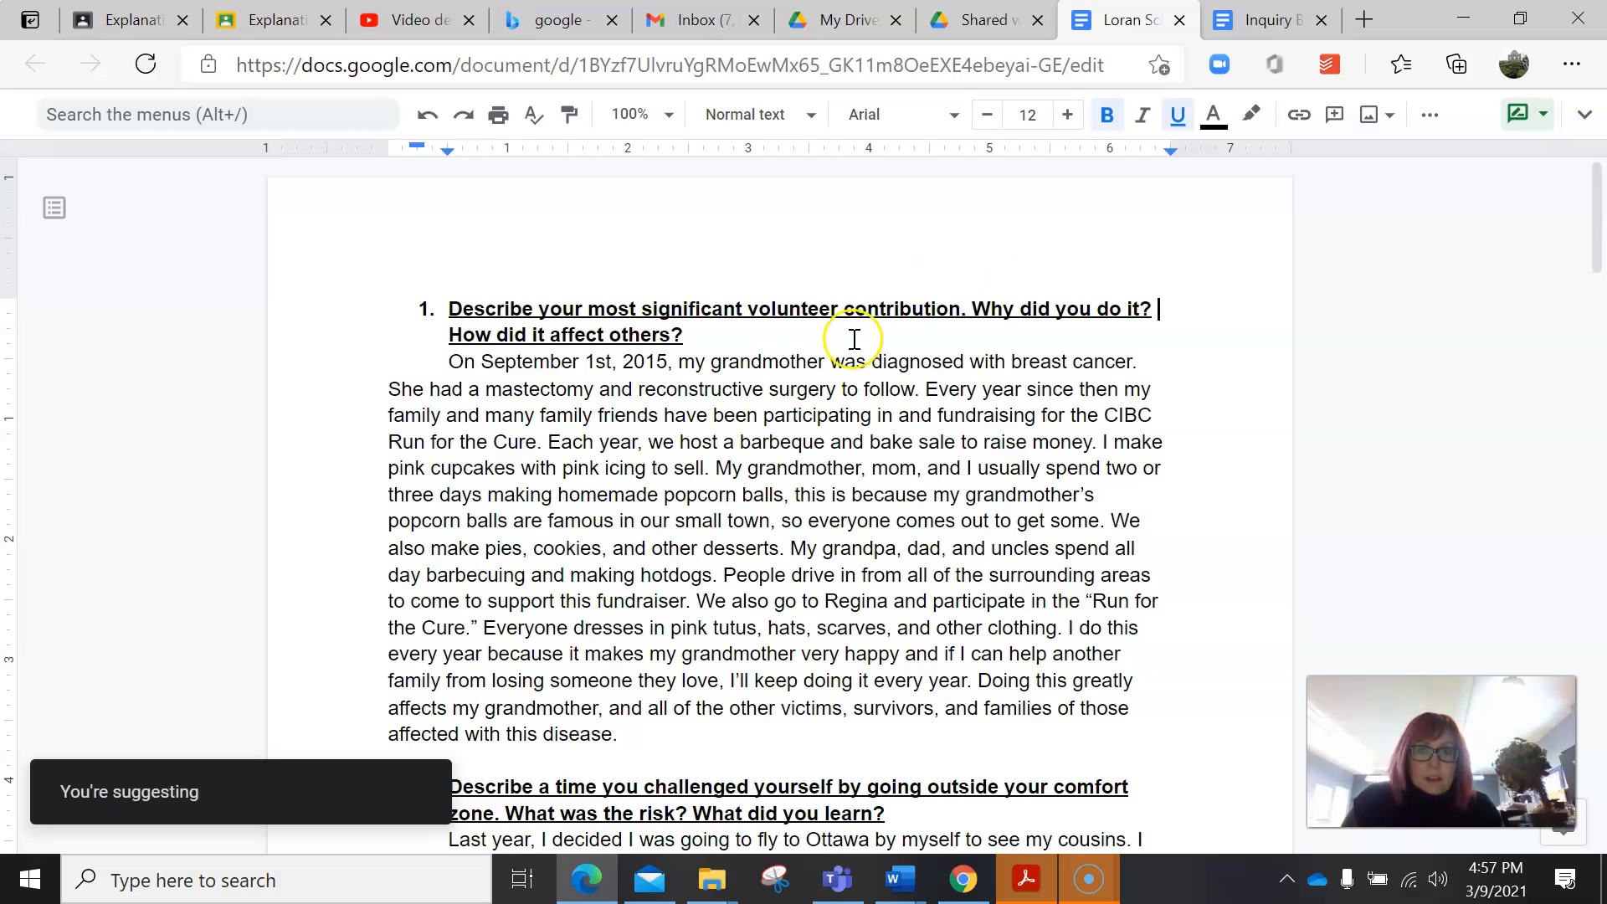
Draft the comment "This is a great question!" on the first question heading
left_click_drag(759, 309, 511, 316)
triple_click(635, 316)
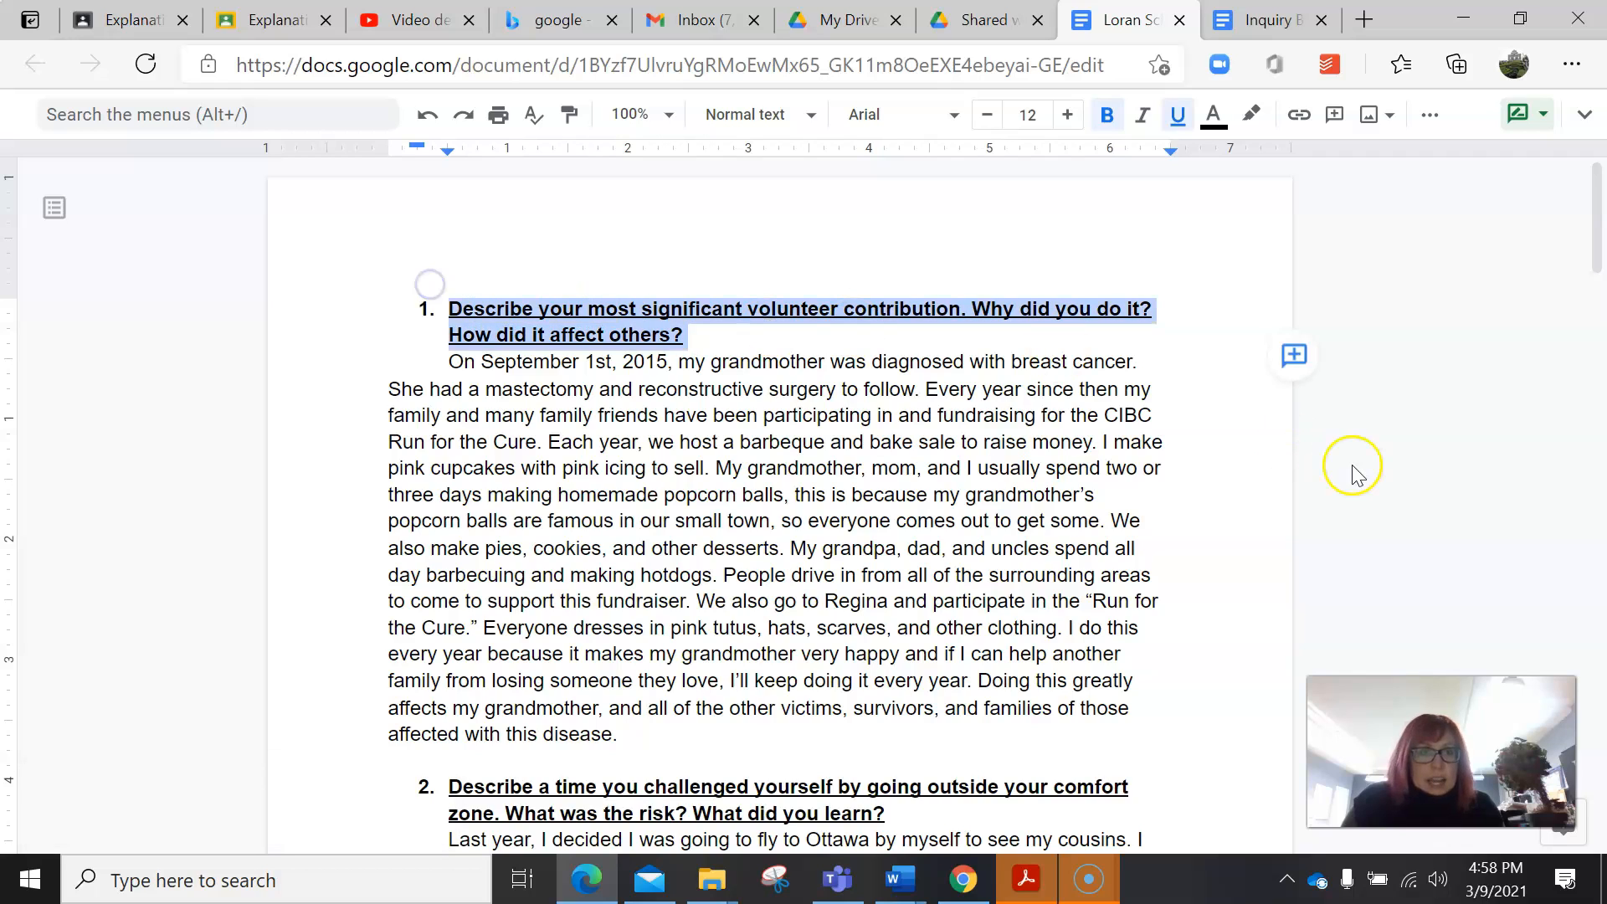
left_click(1293, 355)
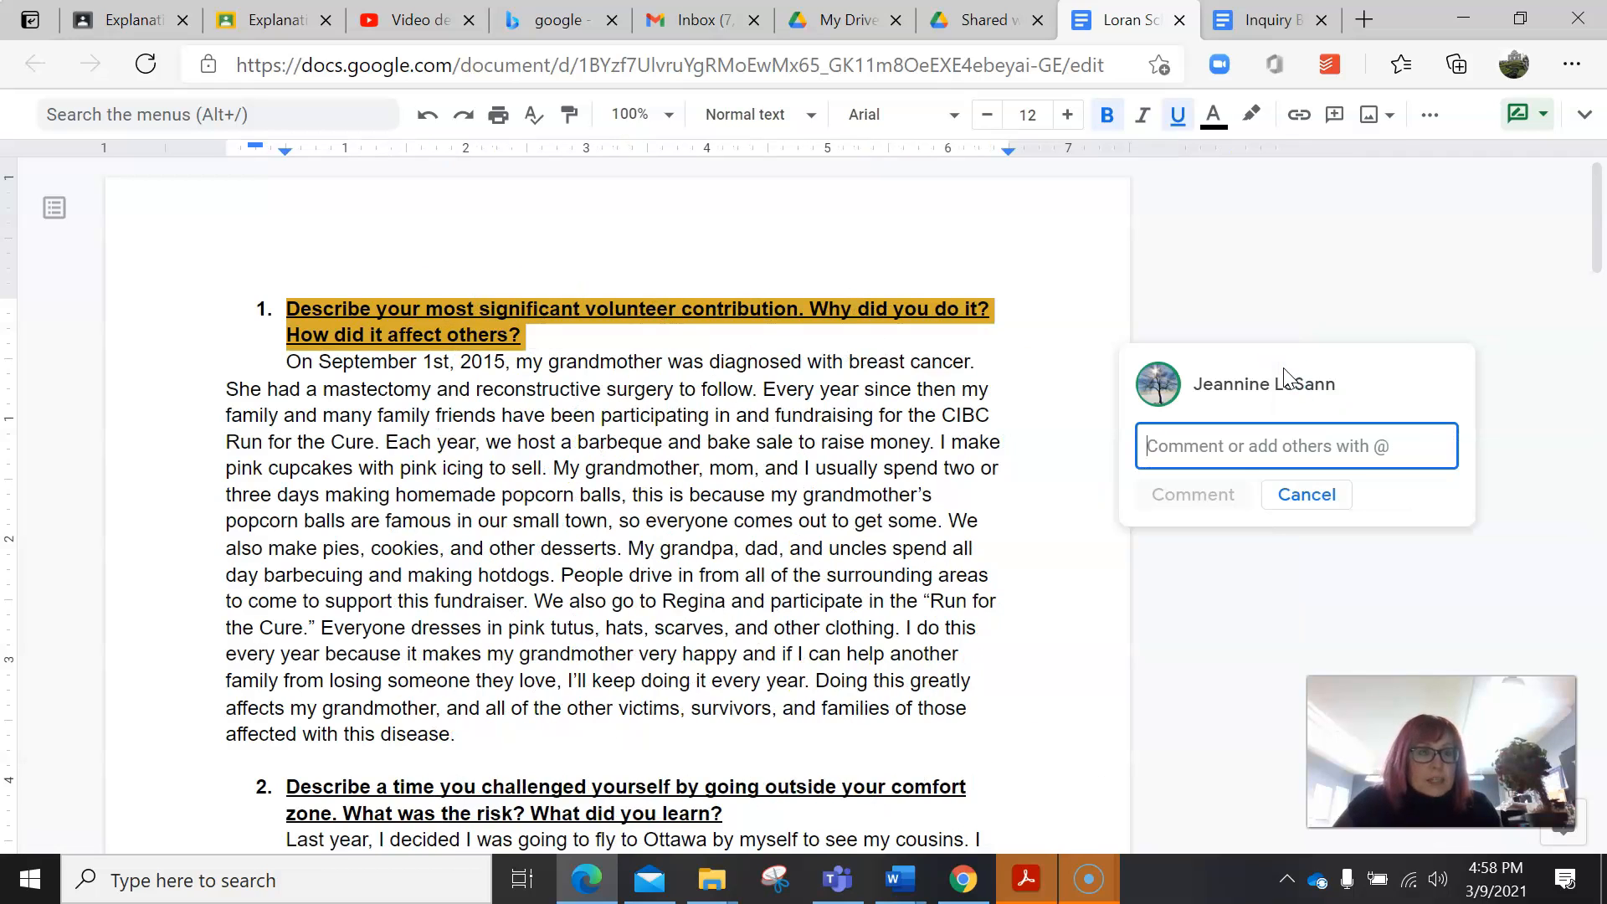
left_click(1242, 444)
type("This is")
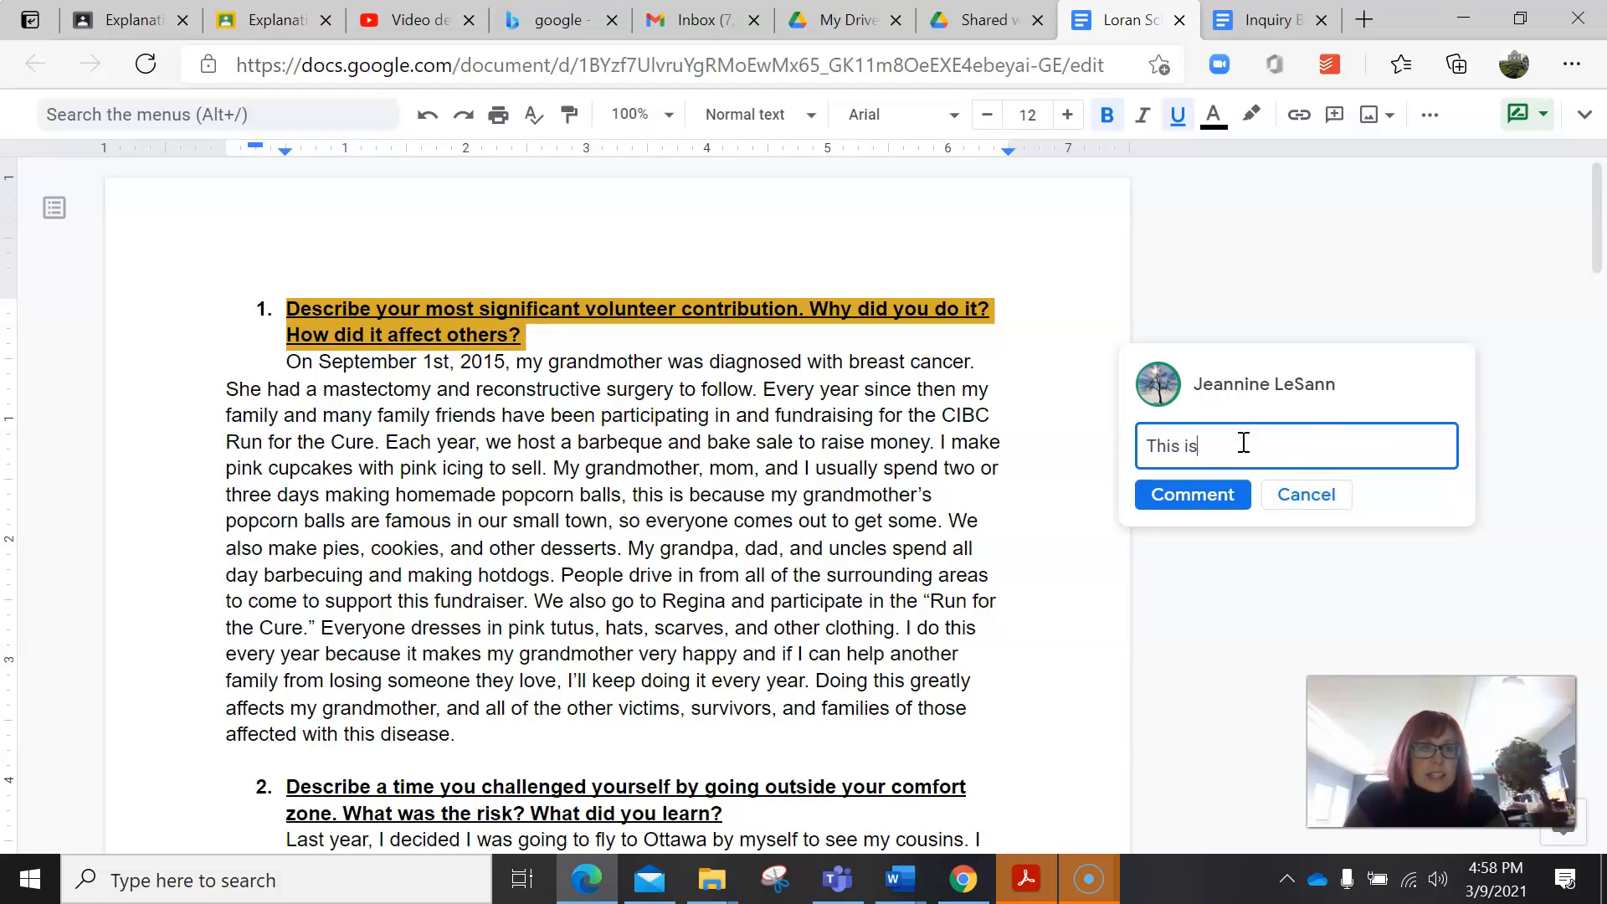
type(" a great question!")
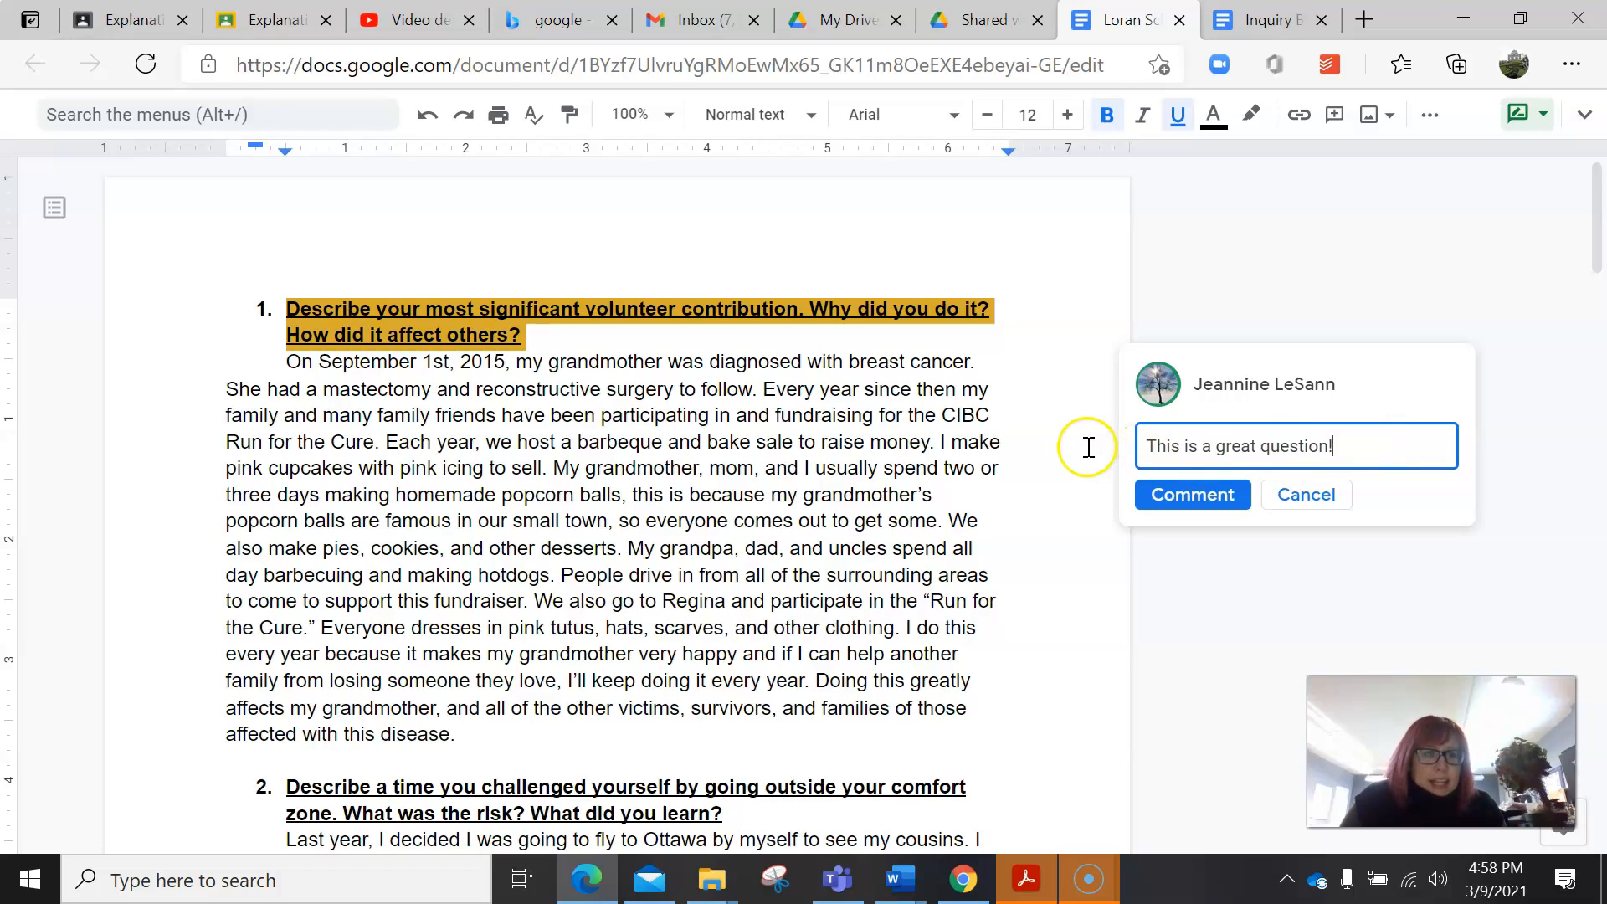
Clear the drafted comment text and cancel the comment on the first question
left_click(1363, 450)
left_click_drag(1363, 450, 1002, 444)
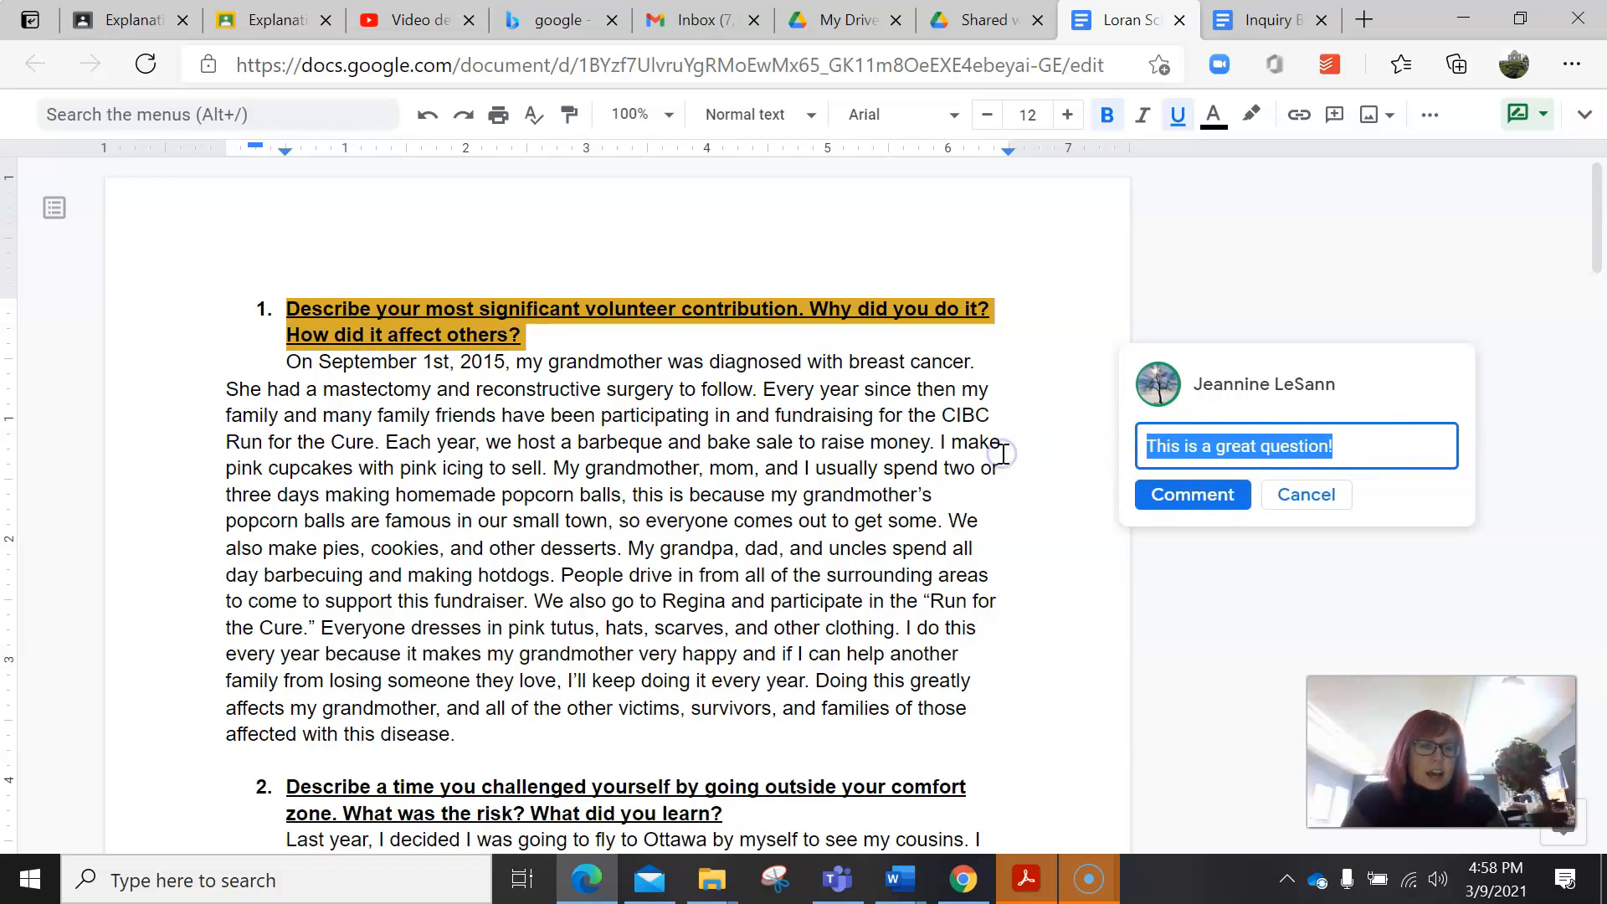
key("BackSpace")
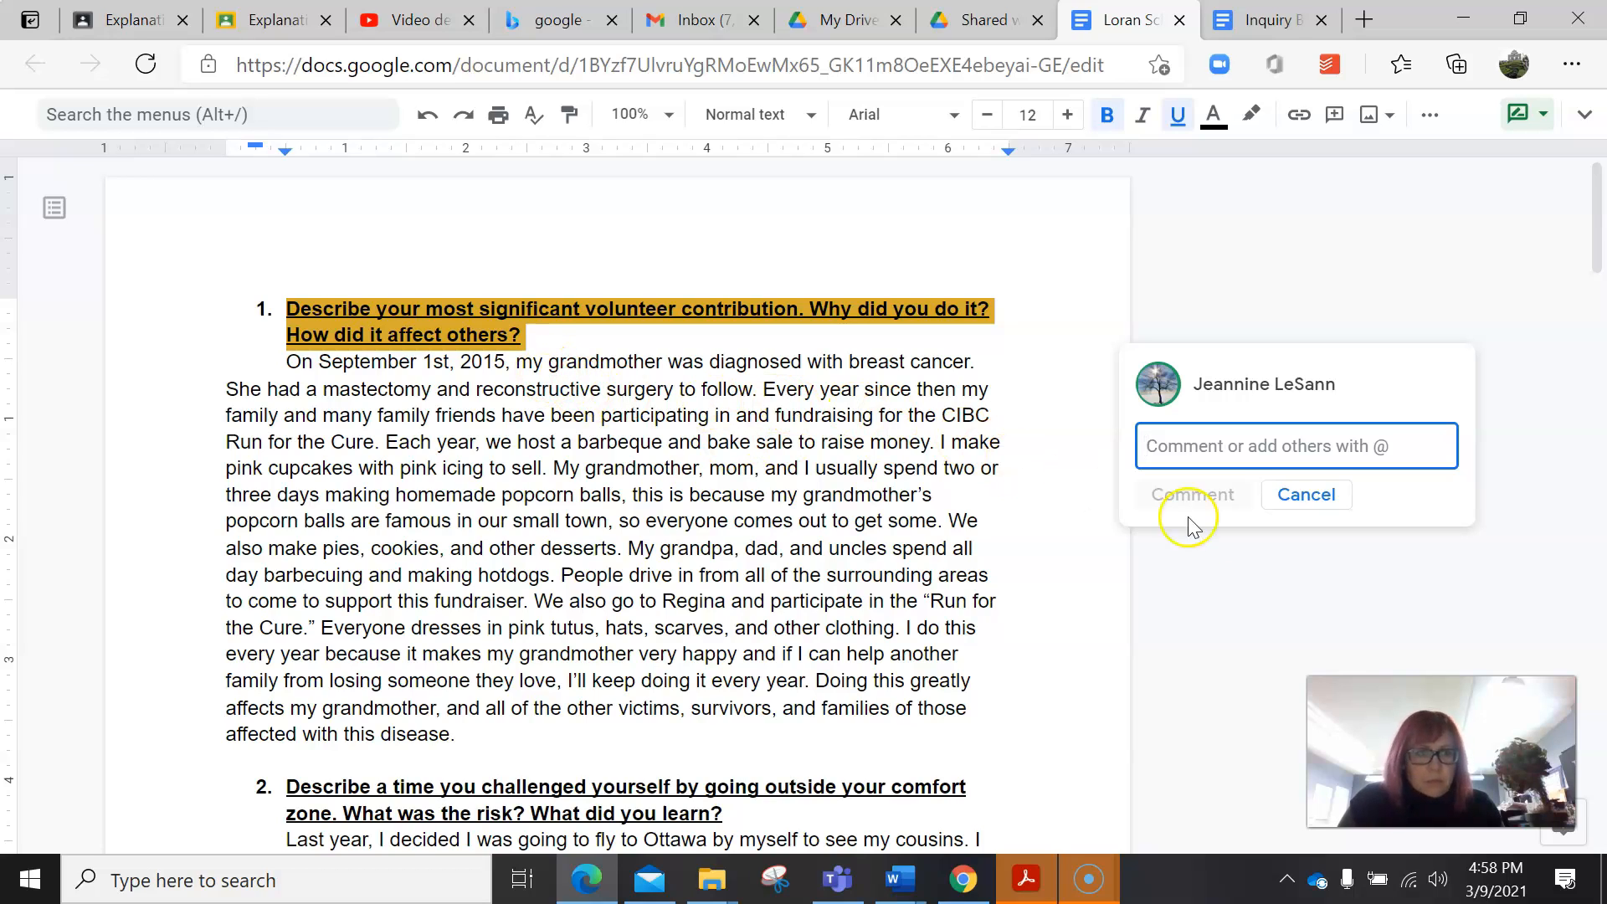
left_click(1307, 505)
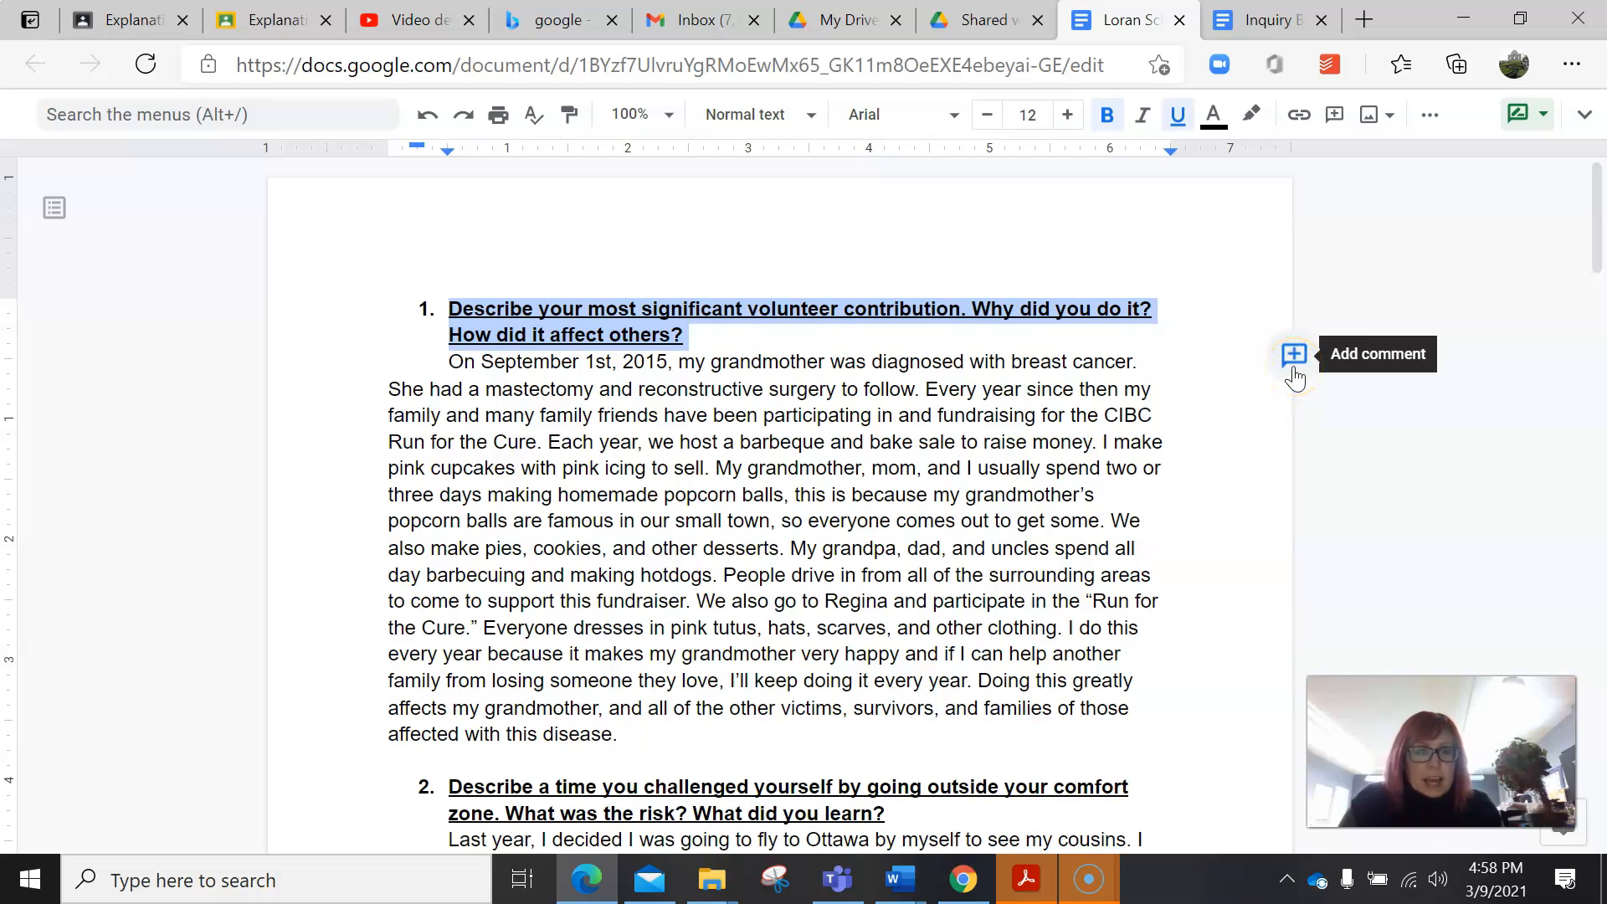
Suggest replacing "1st" with "first" in the first answer's opening date and reject the suggestion
left_click(780, 332)
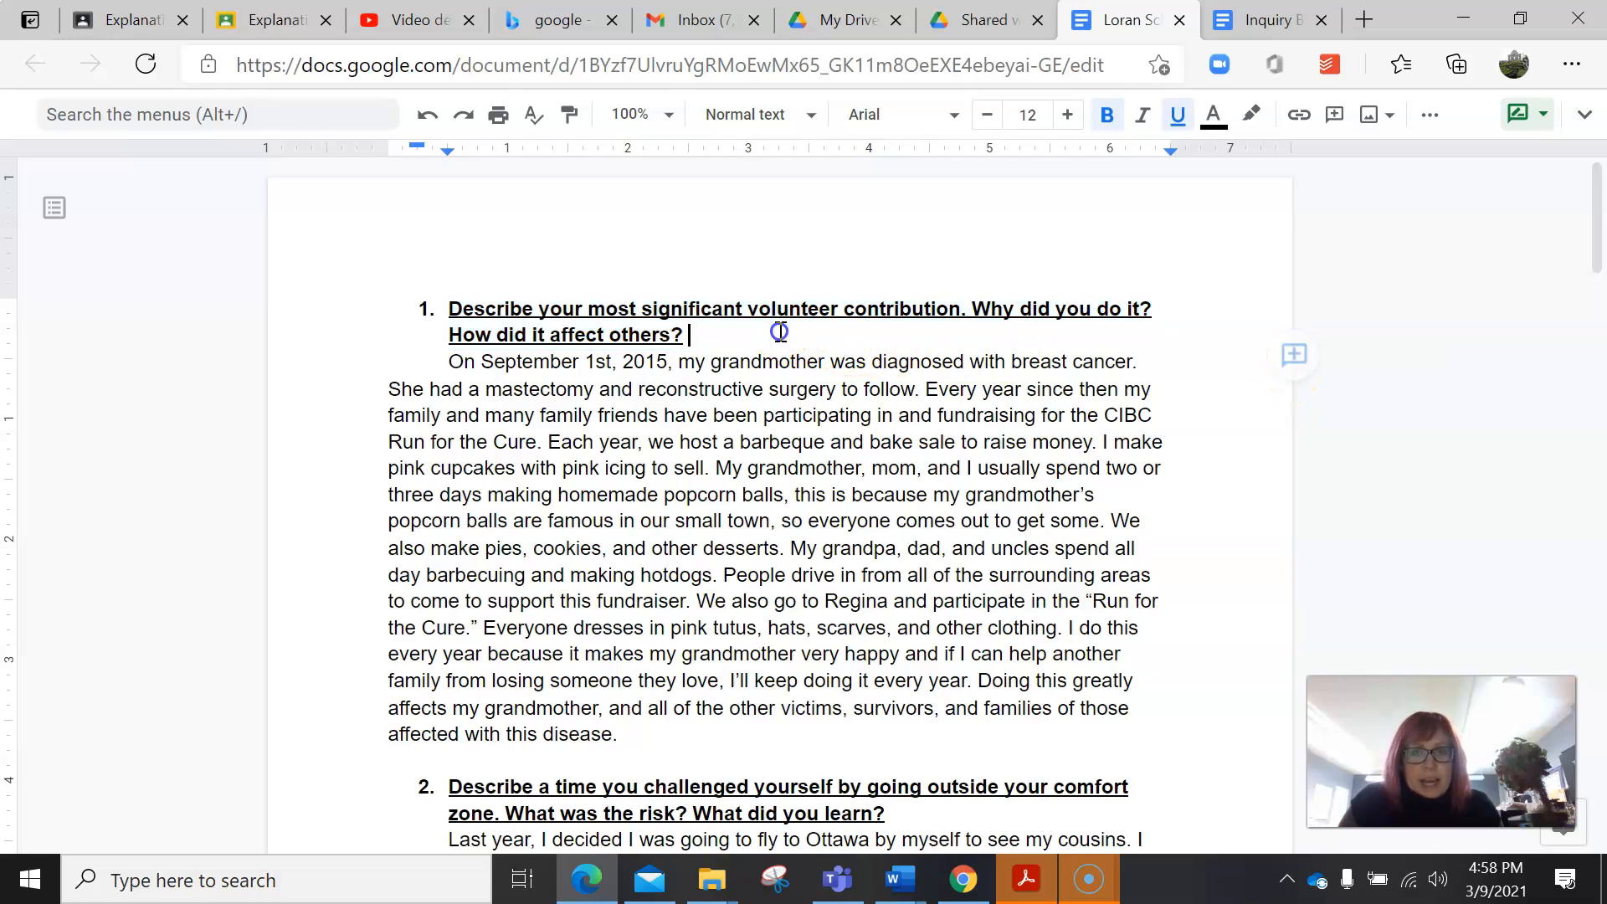
double_click(616, 362)
key("Delete")
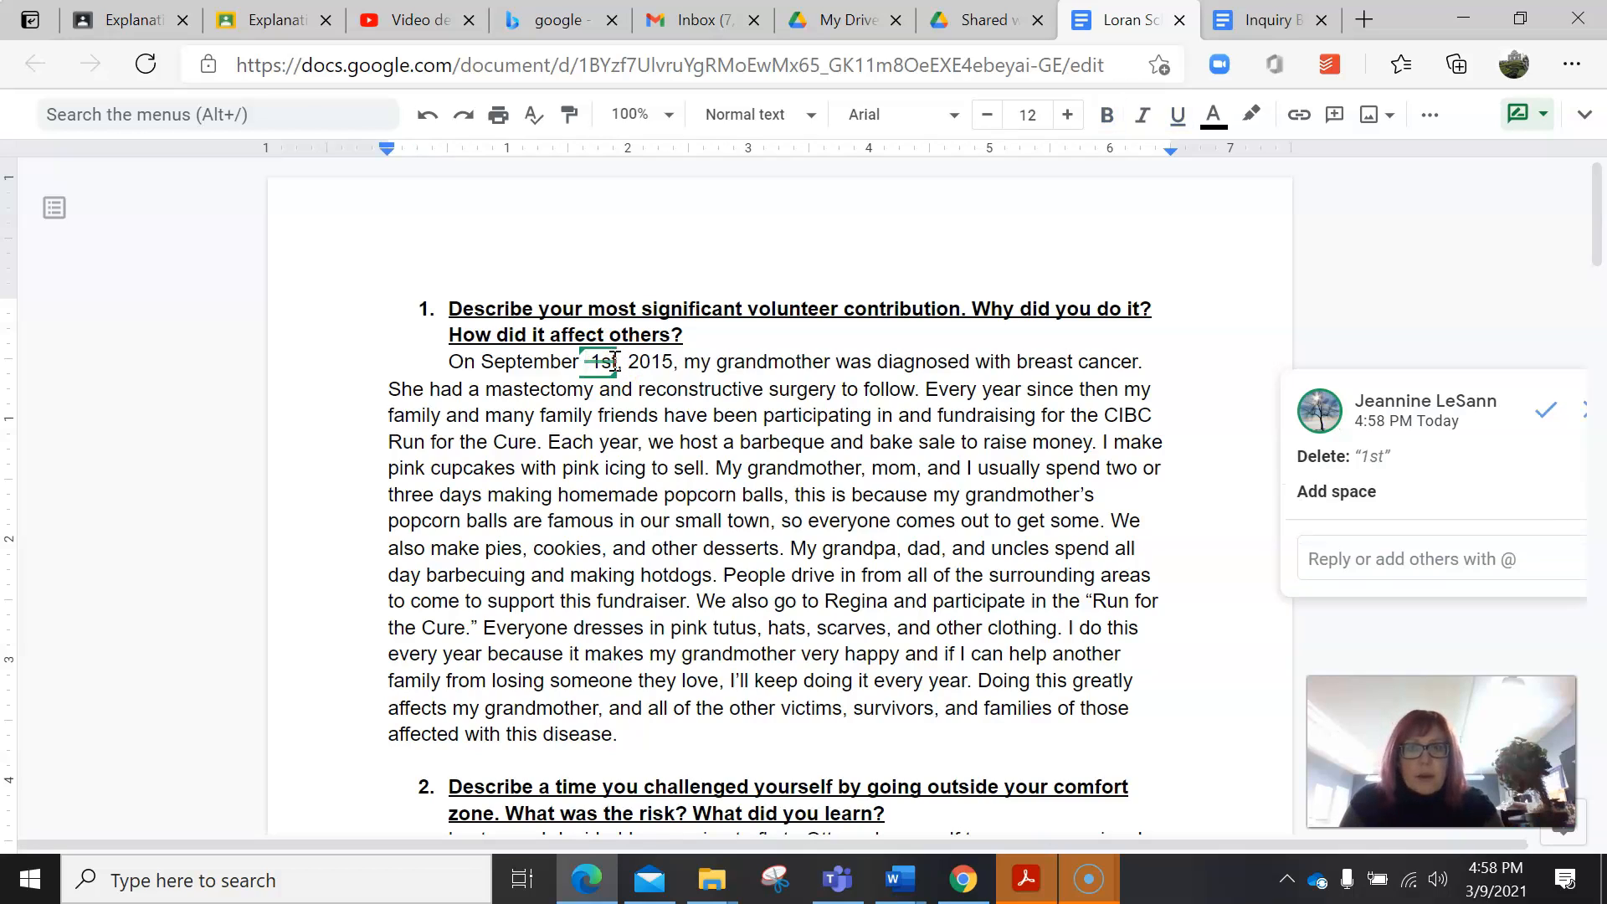
type("first")
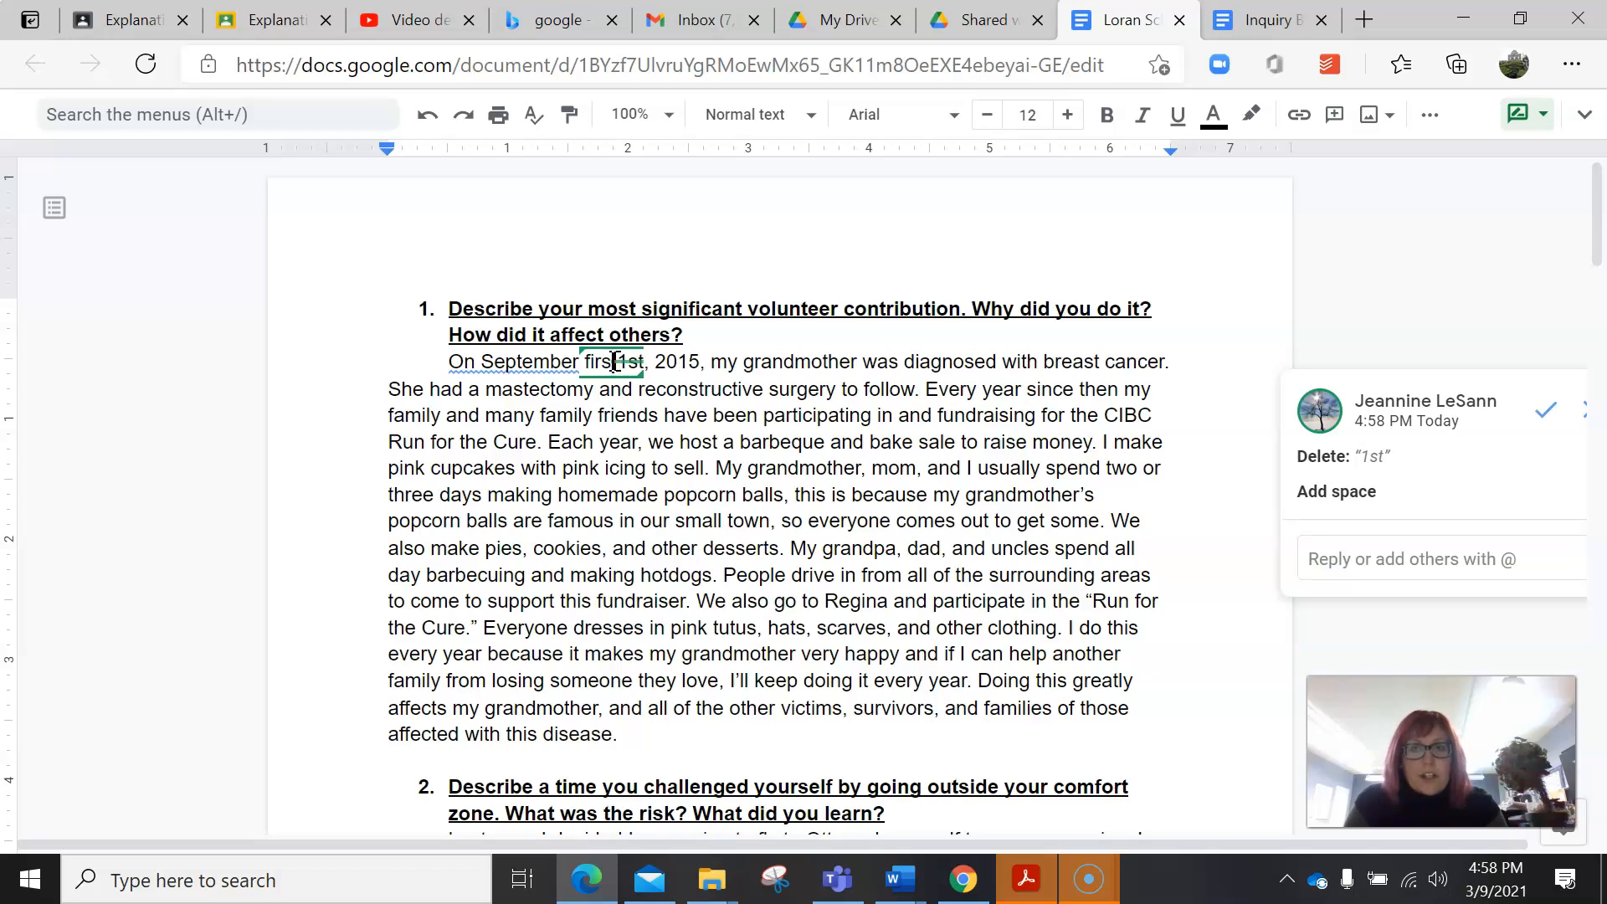
left_click(849, 444)
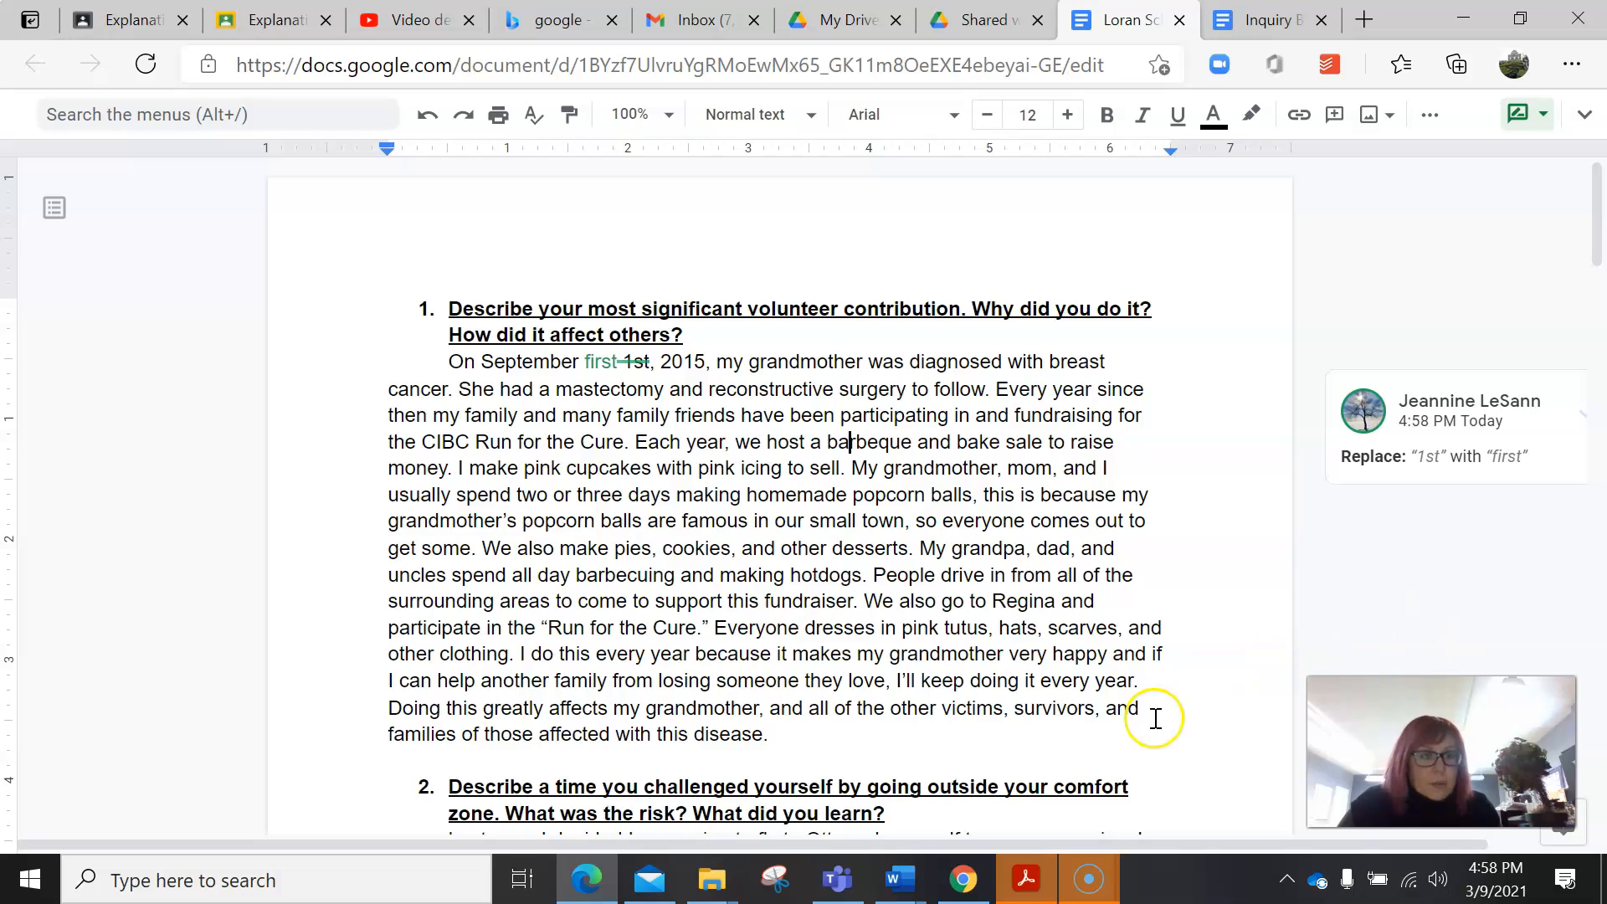
left_click_drag(1057, 846, 1138, 845)
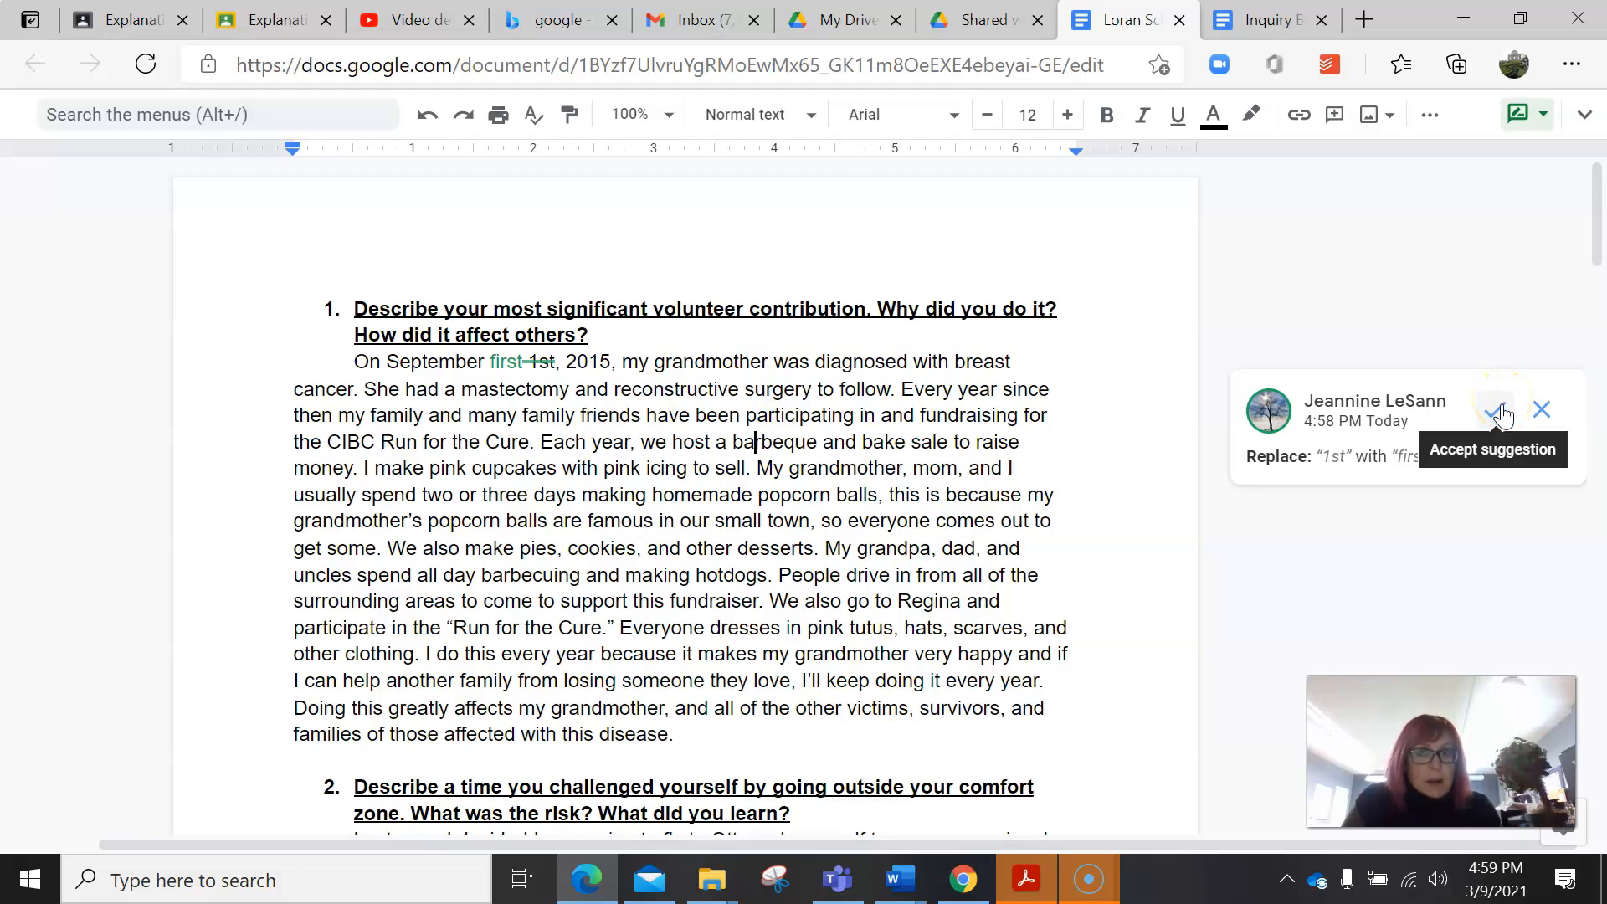
left_click(1547, 419)
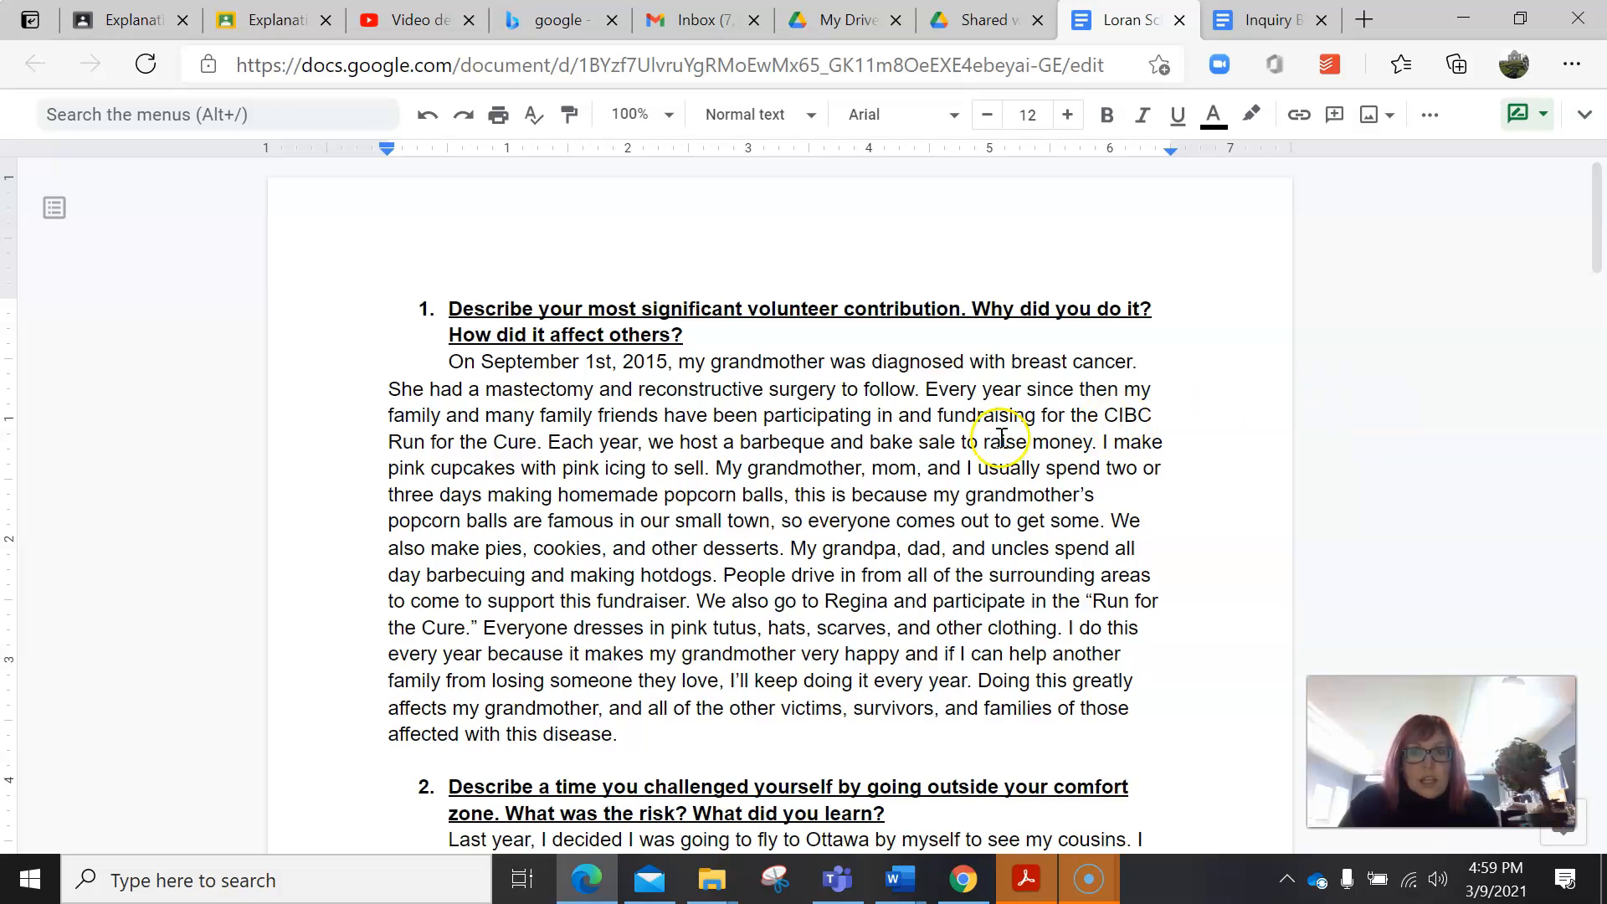
Suggest replacing "barbeque" with "BBQ" in the first answer and accept the suggestion
left_click_drag(829, 444, 751, 440)
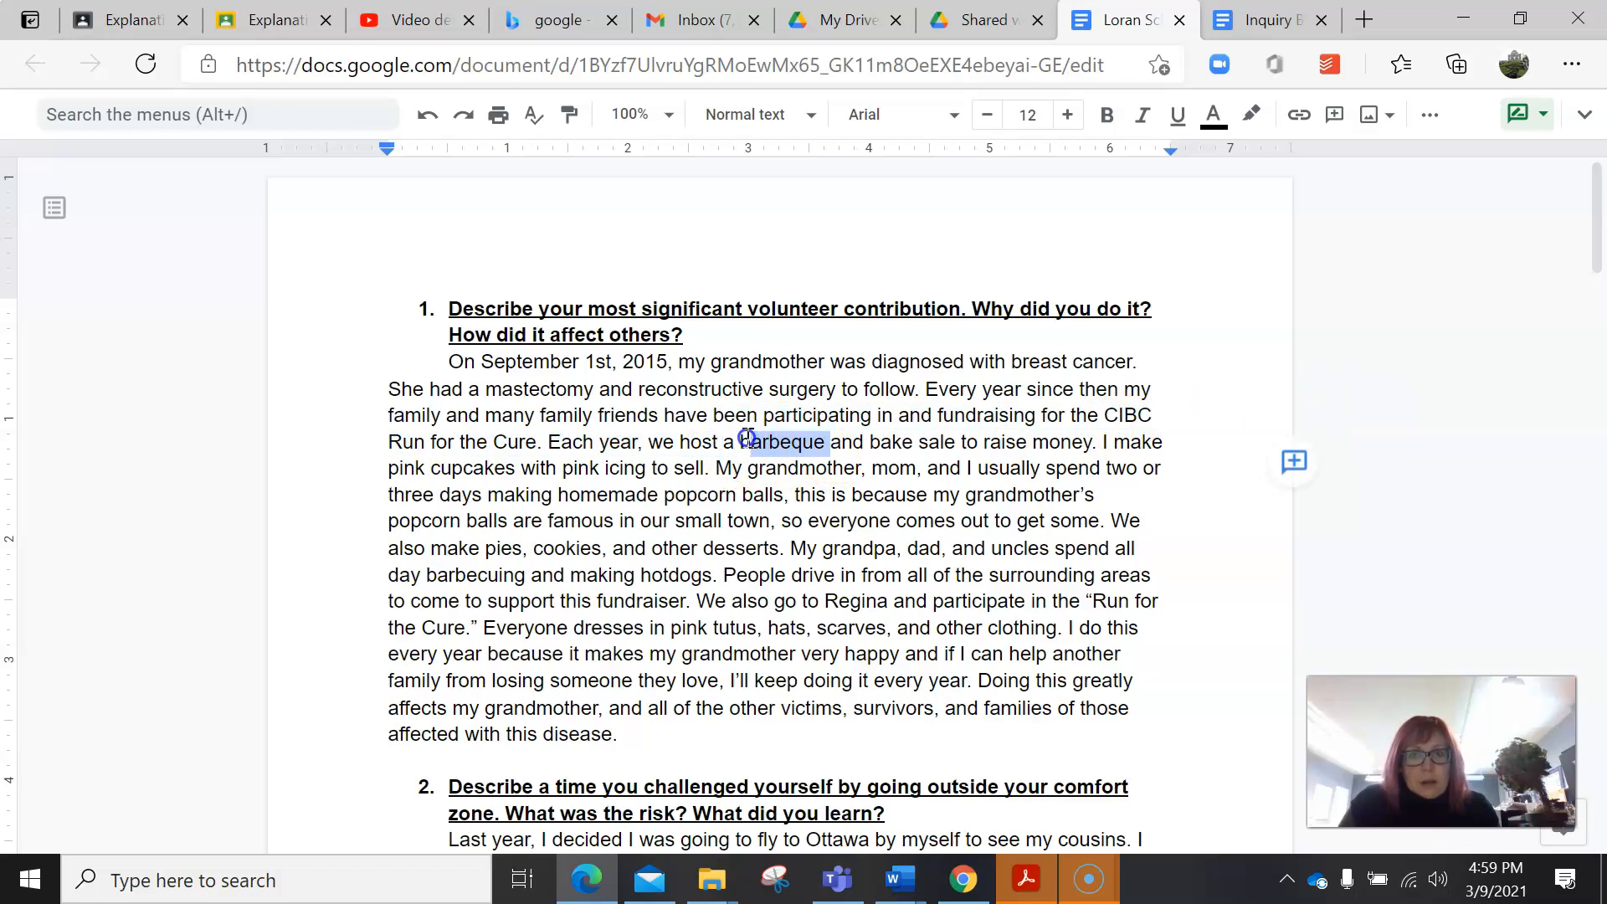
key("BackSpace")
type("BB")
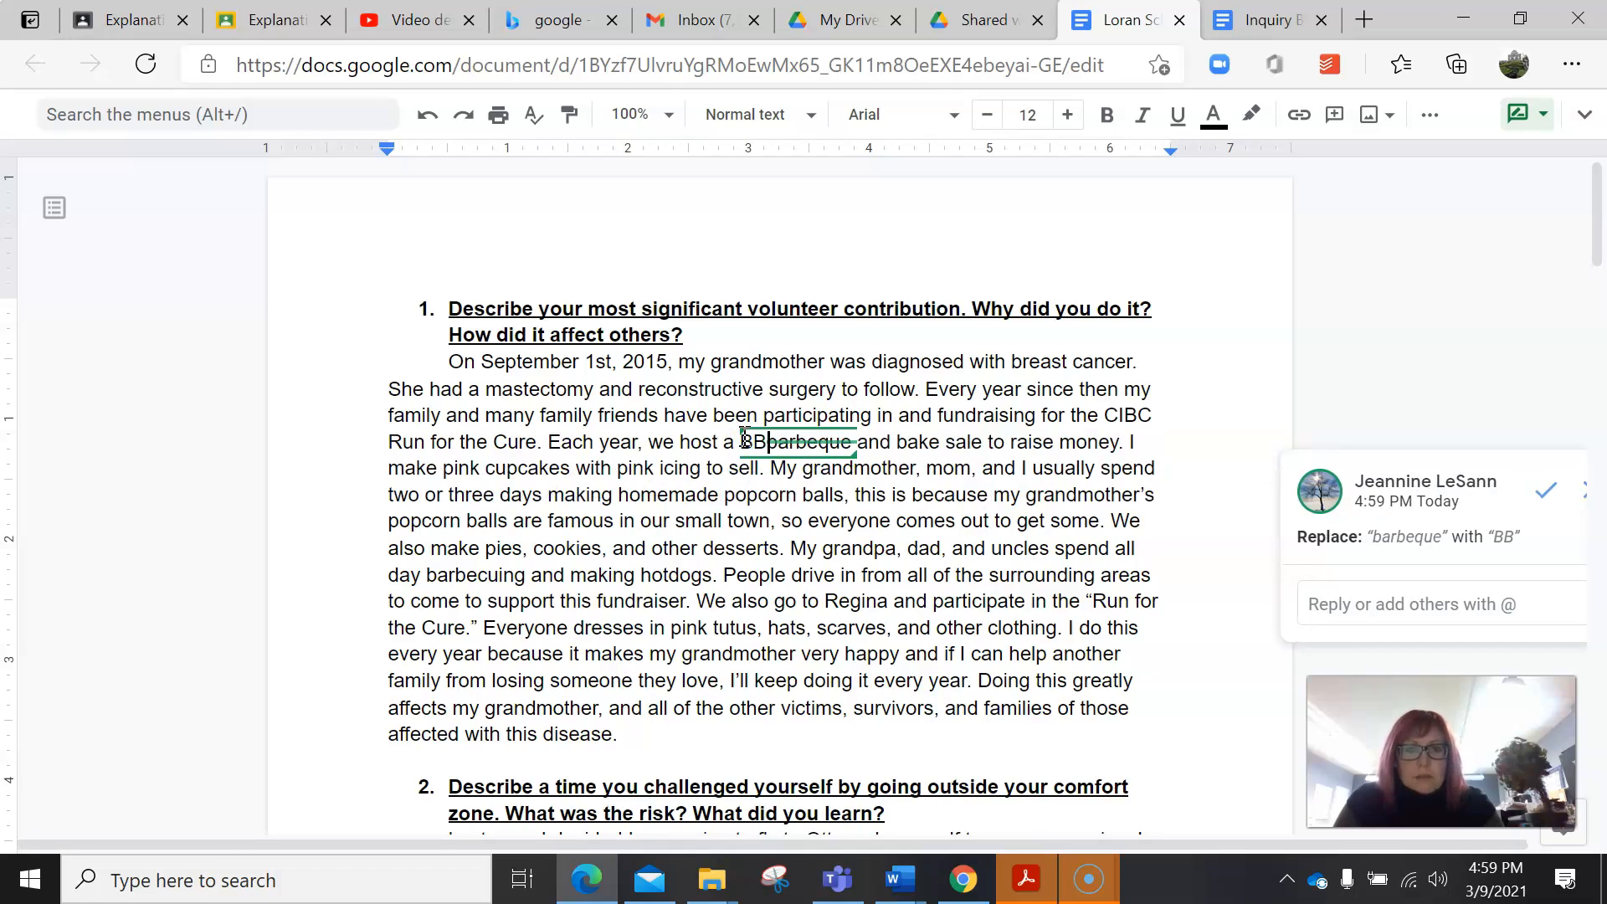
type("Q")
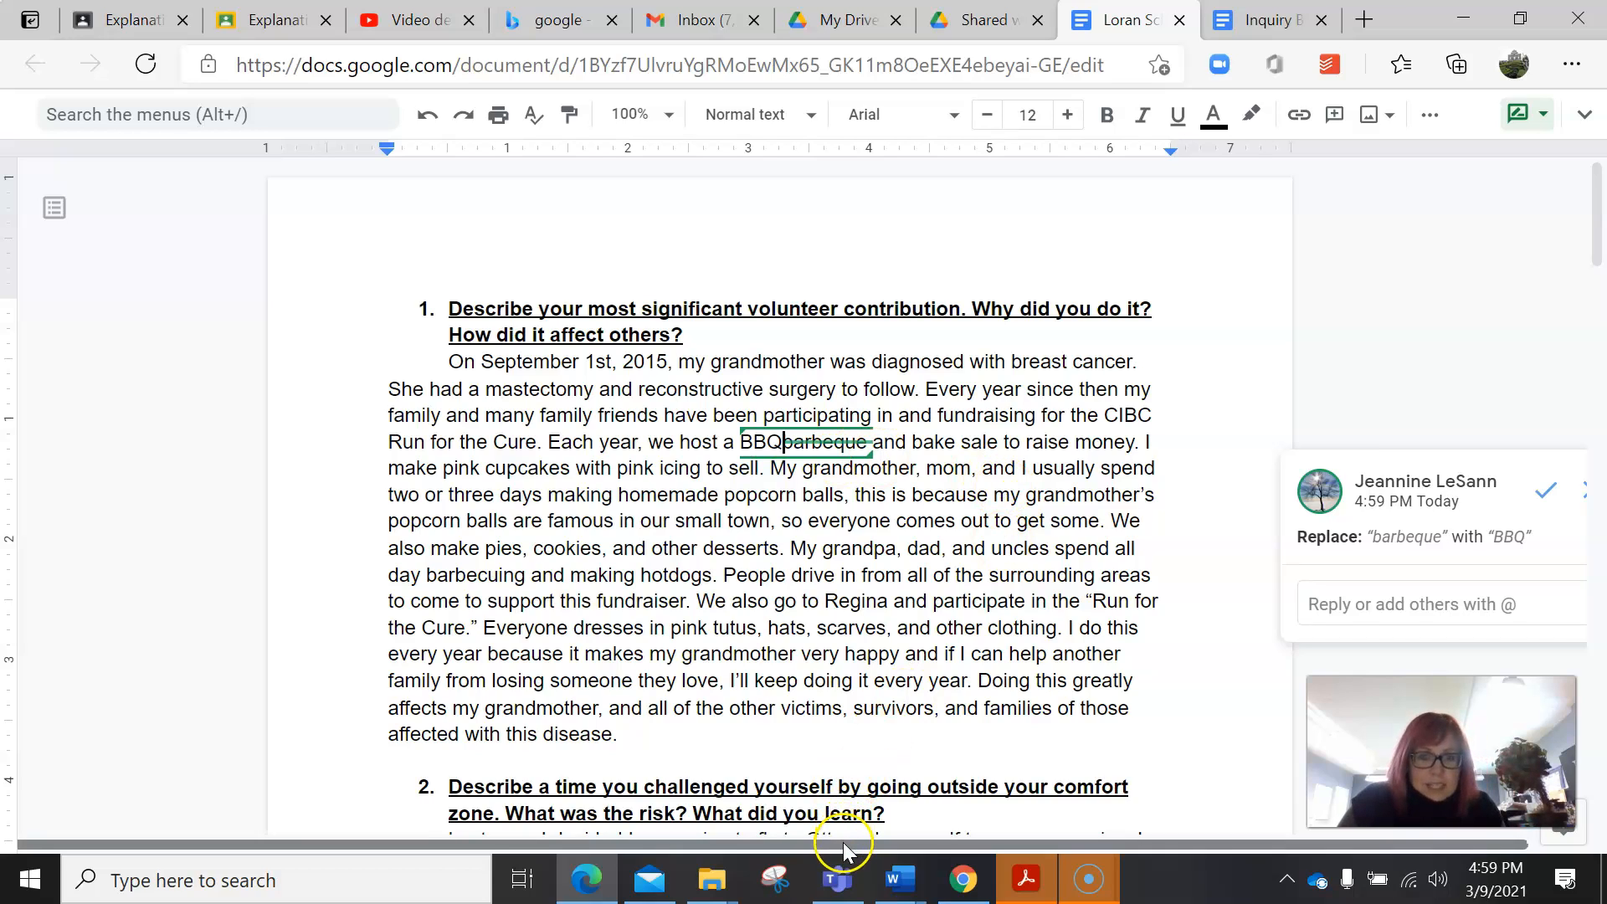
left_click_drag(904, 843, 954, 843)
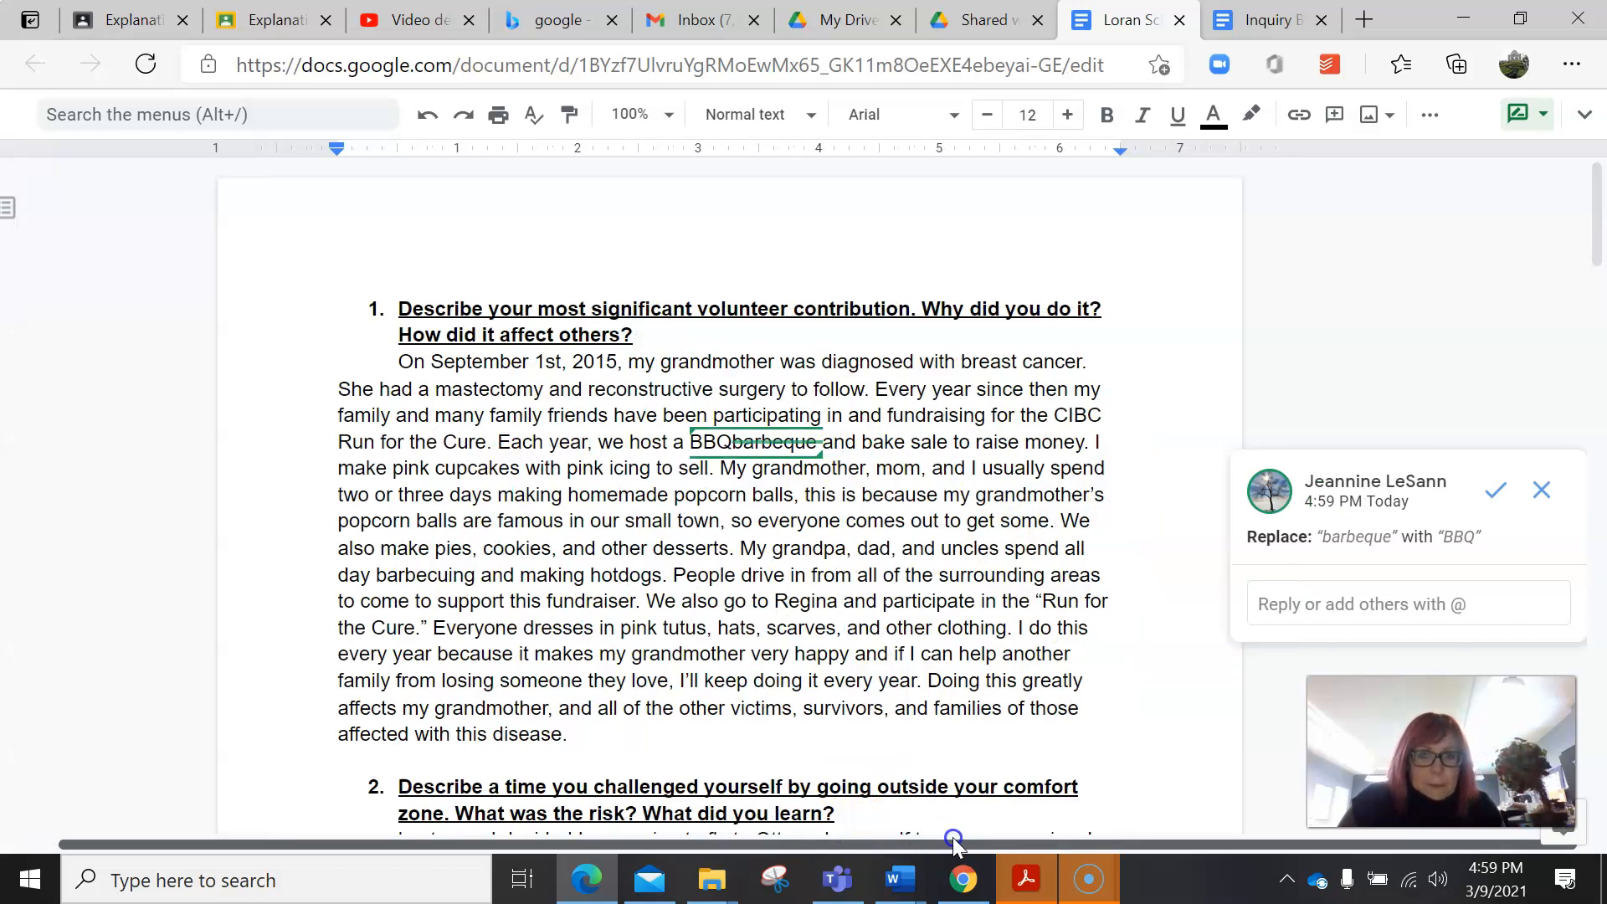
left_click(1498, 492)
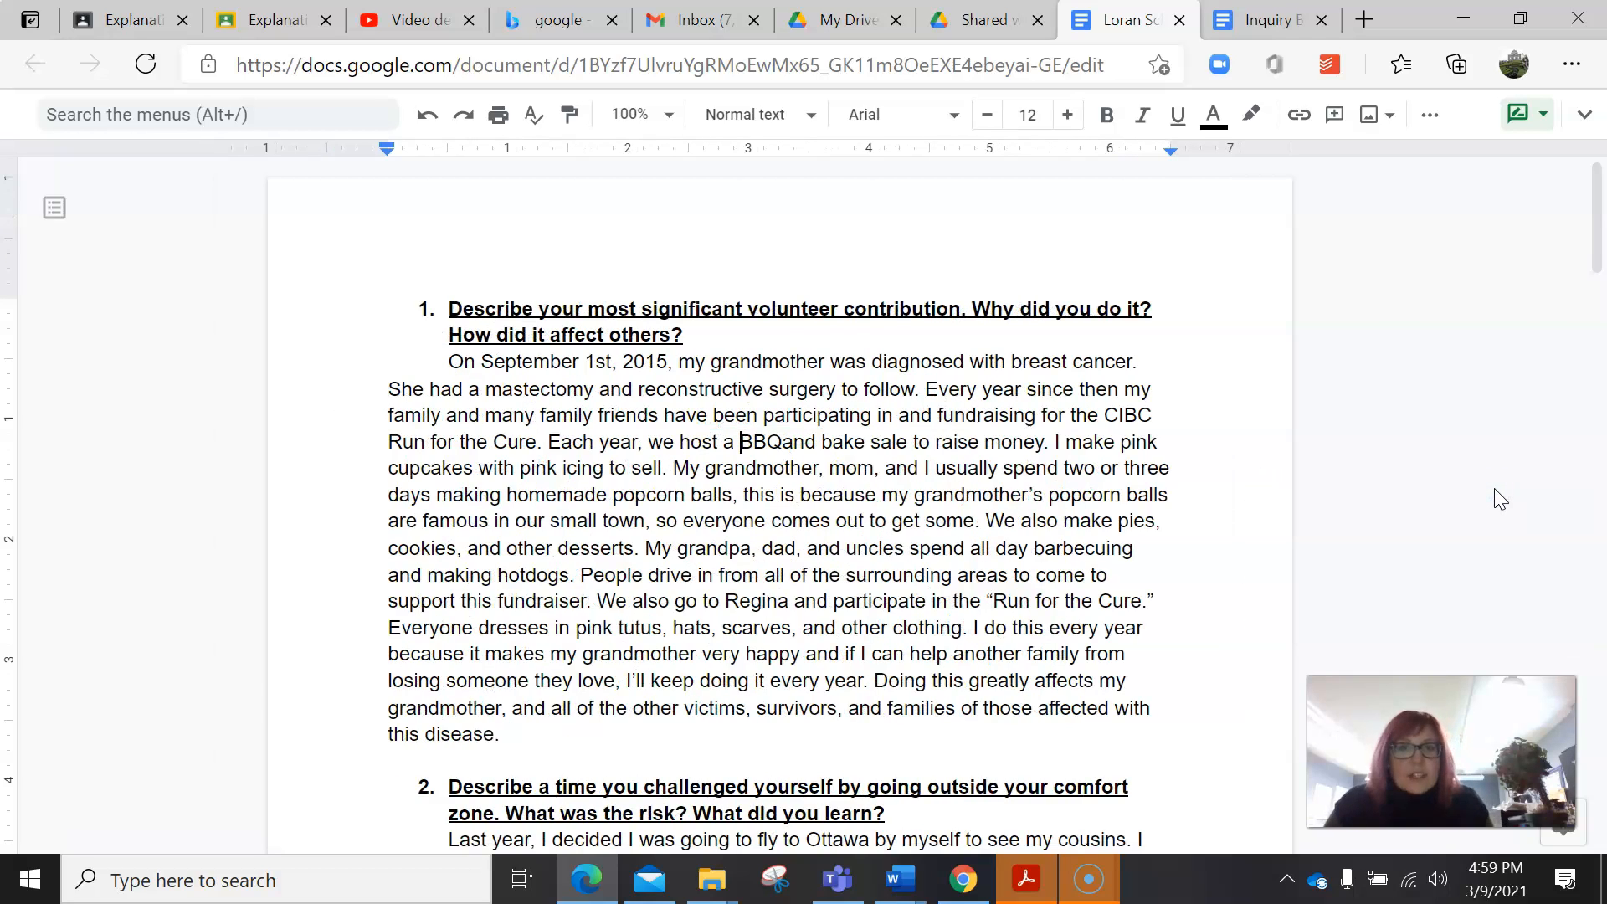
Suggest and accept a space after "BBQ", and show the hidden menus again
left_click(780, 437)
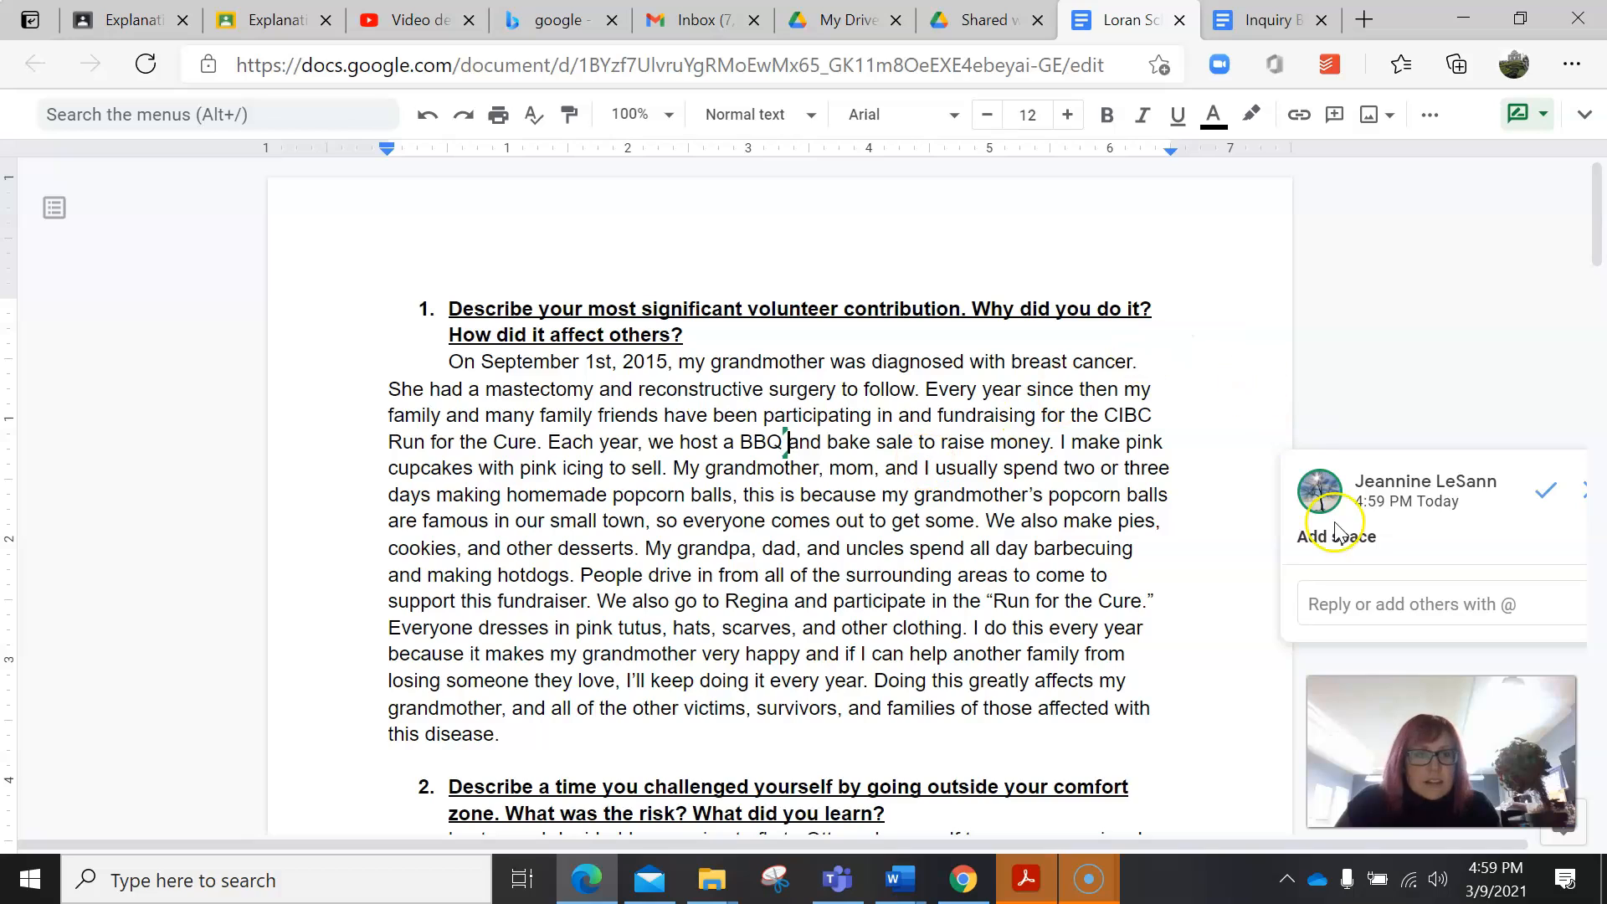
left_click(1545, 492)
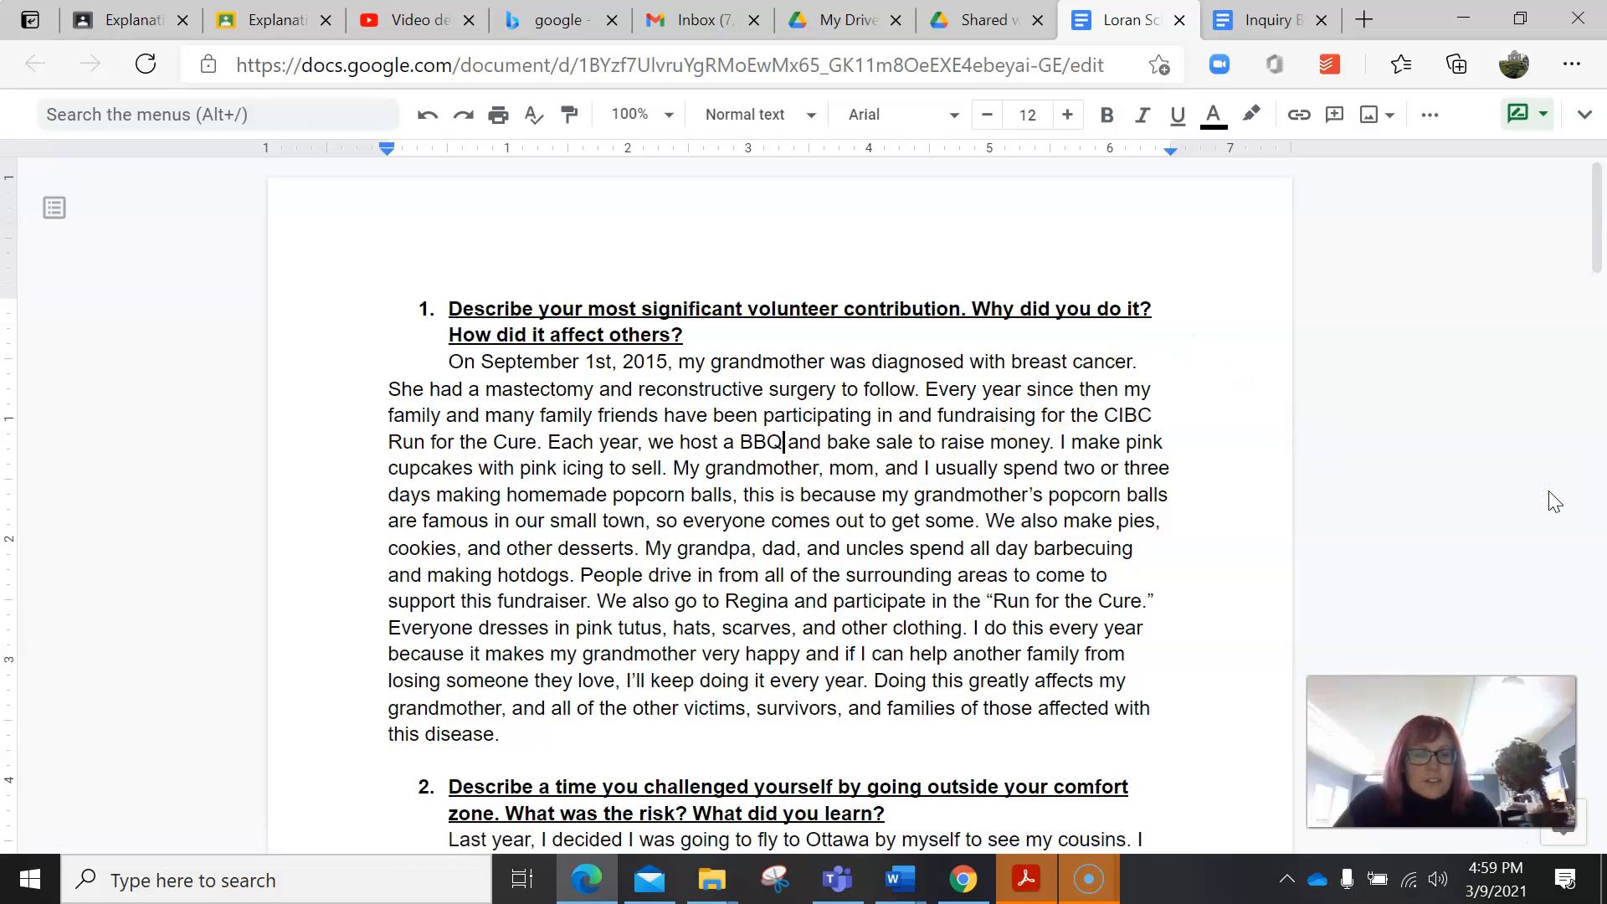
left_click(1438, 450)
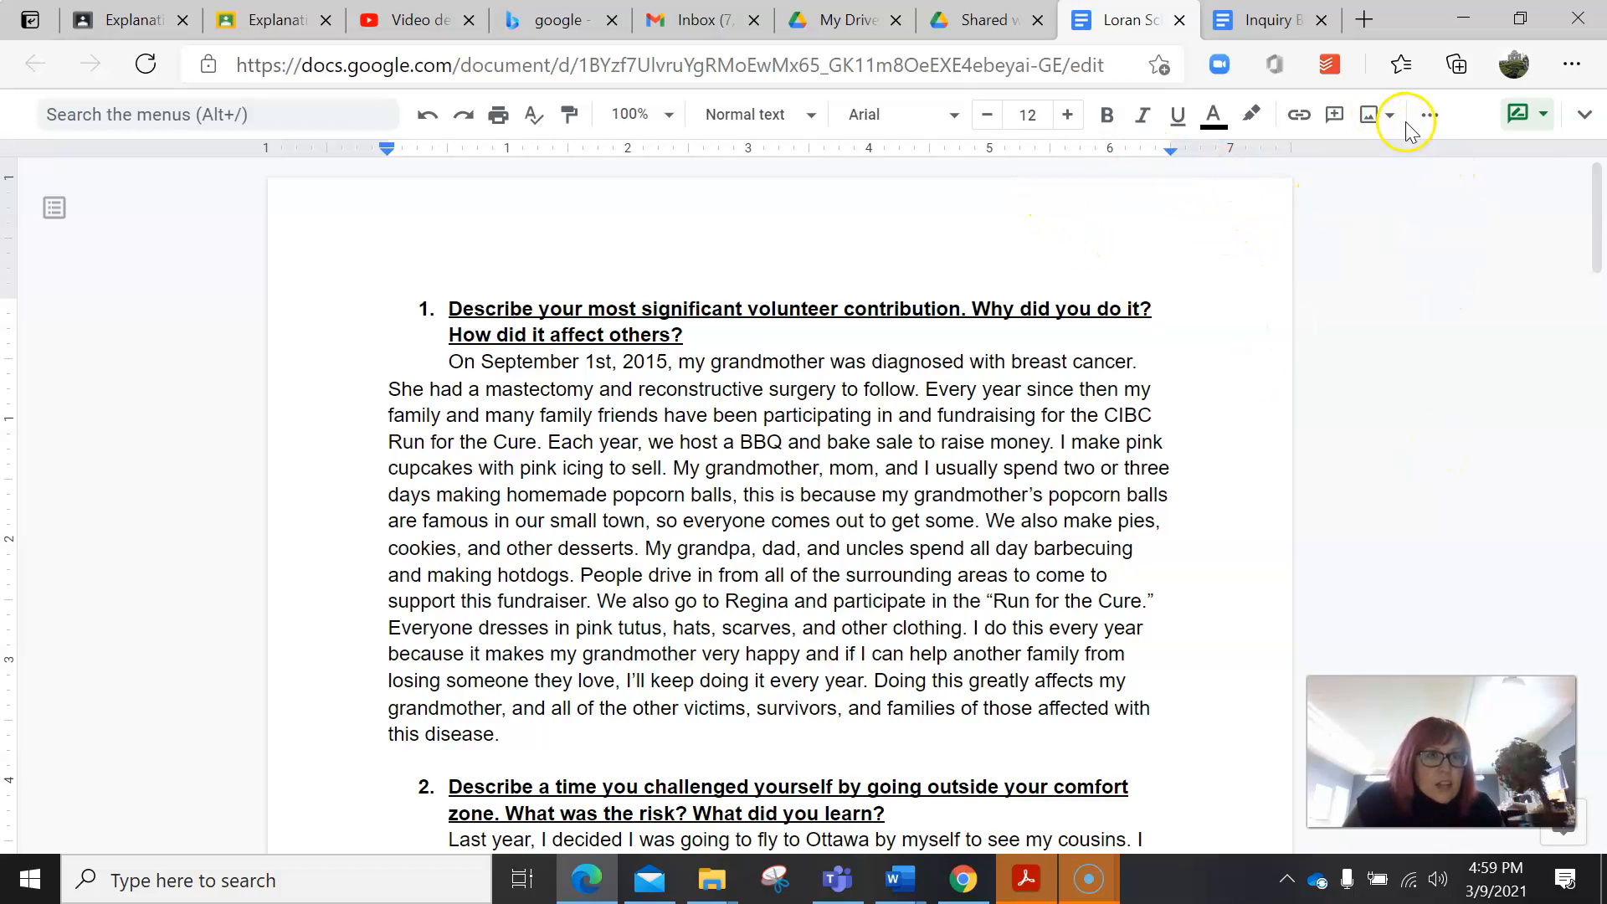
left_click(1588, 115)
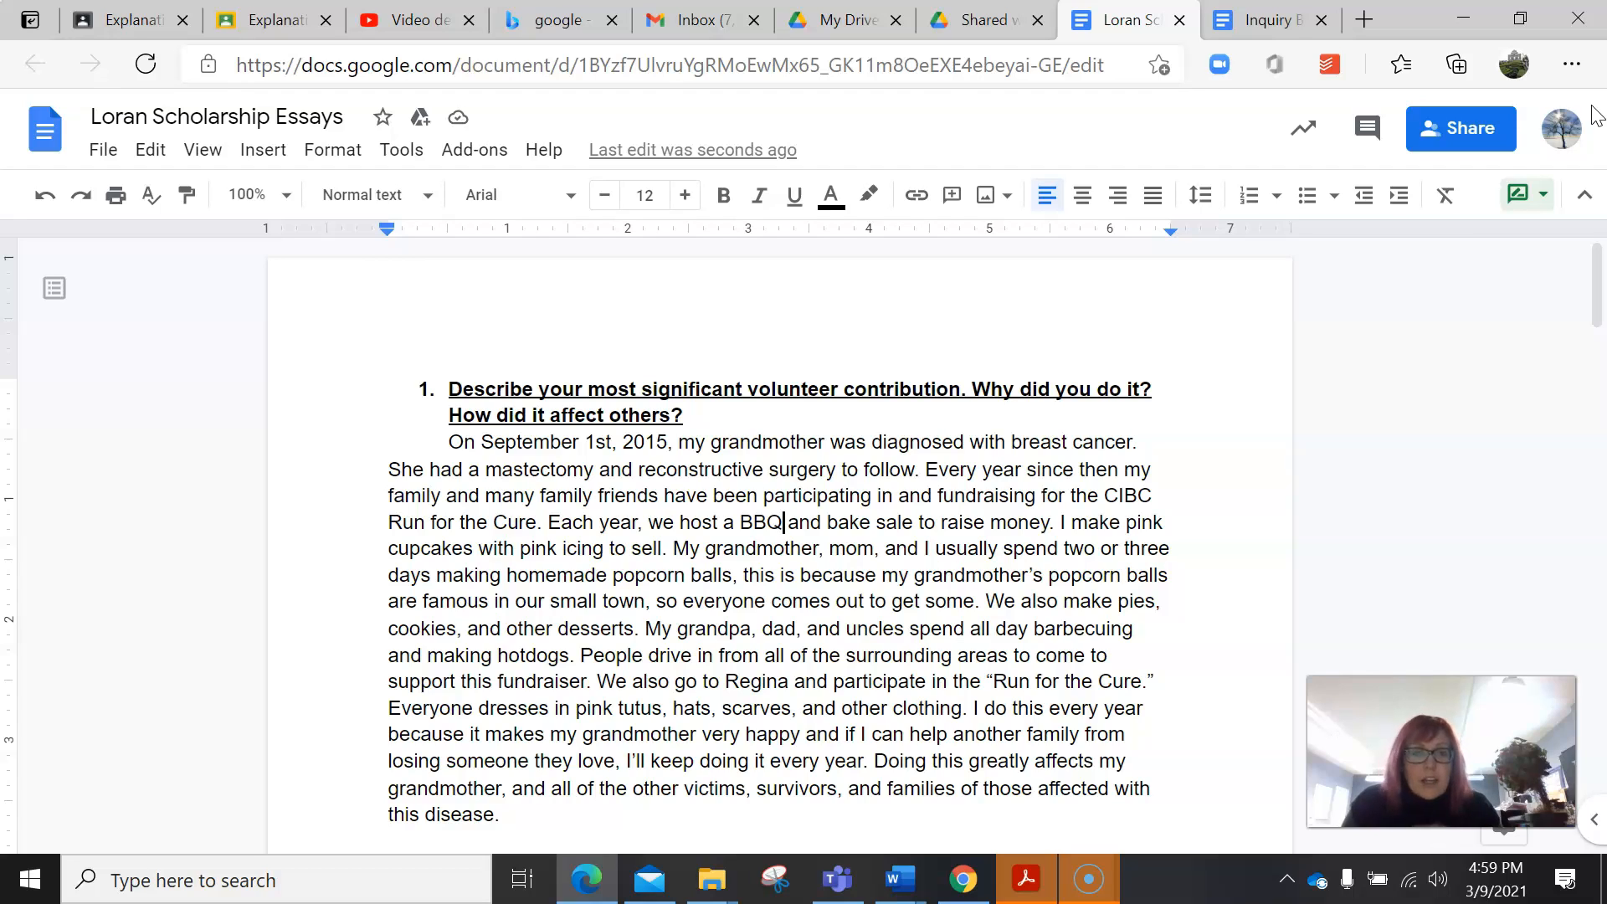
Suggest double line spacing for the whole first answer paragraph and reject the suggestion
left_click(527, 818)
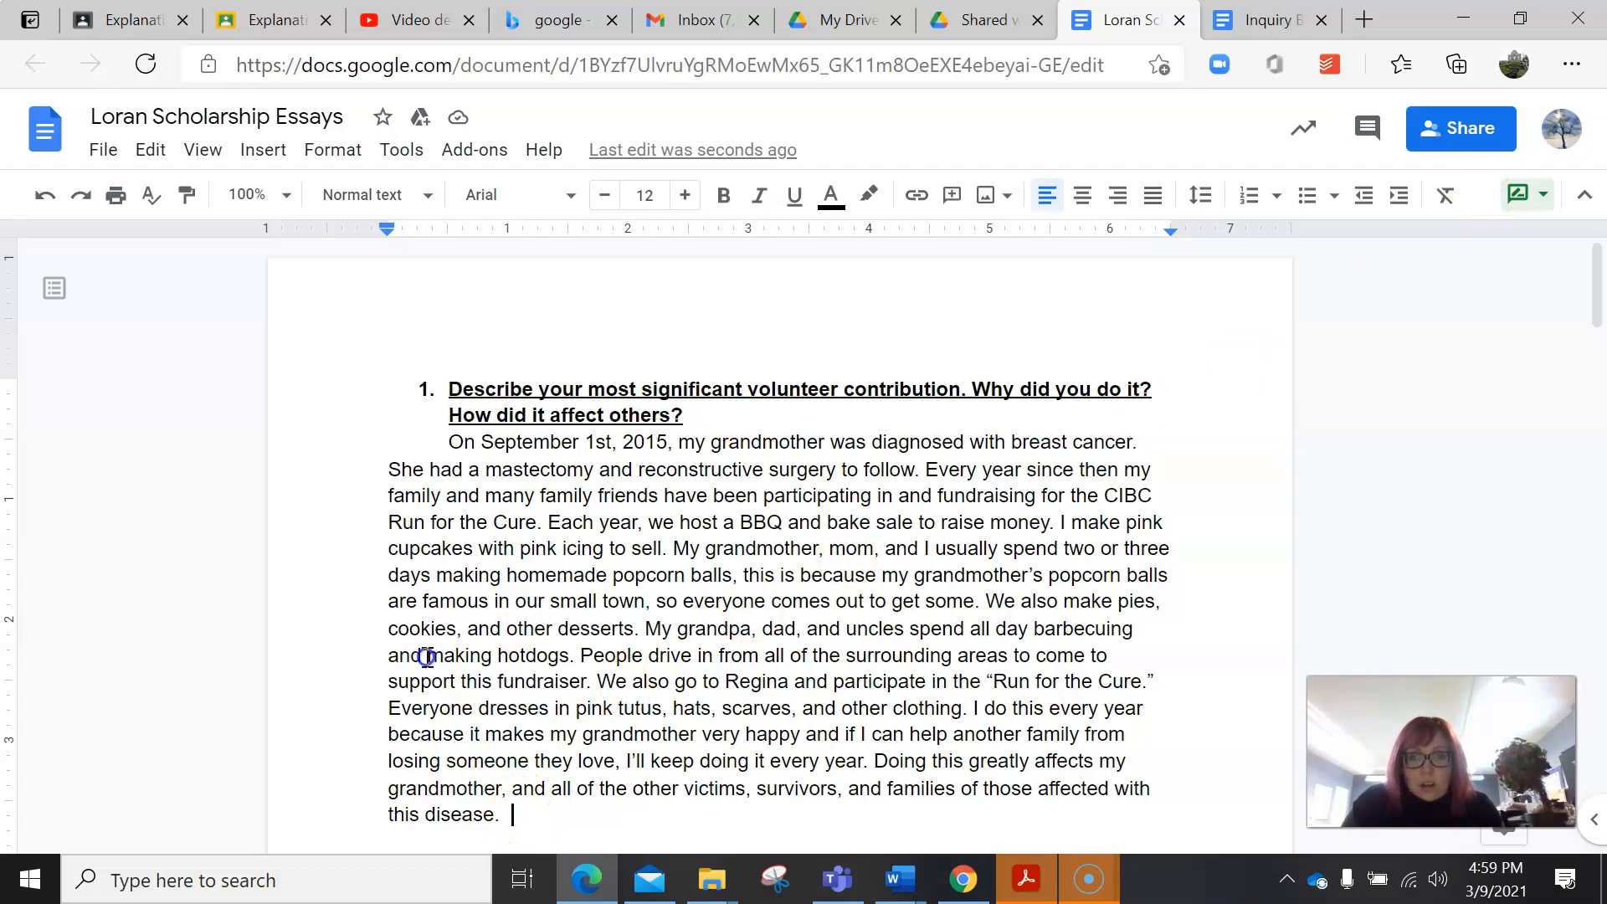
left_click(424, 466, "shift")
left_click_drag(423, 466, 404, 455)
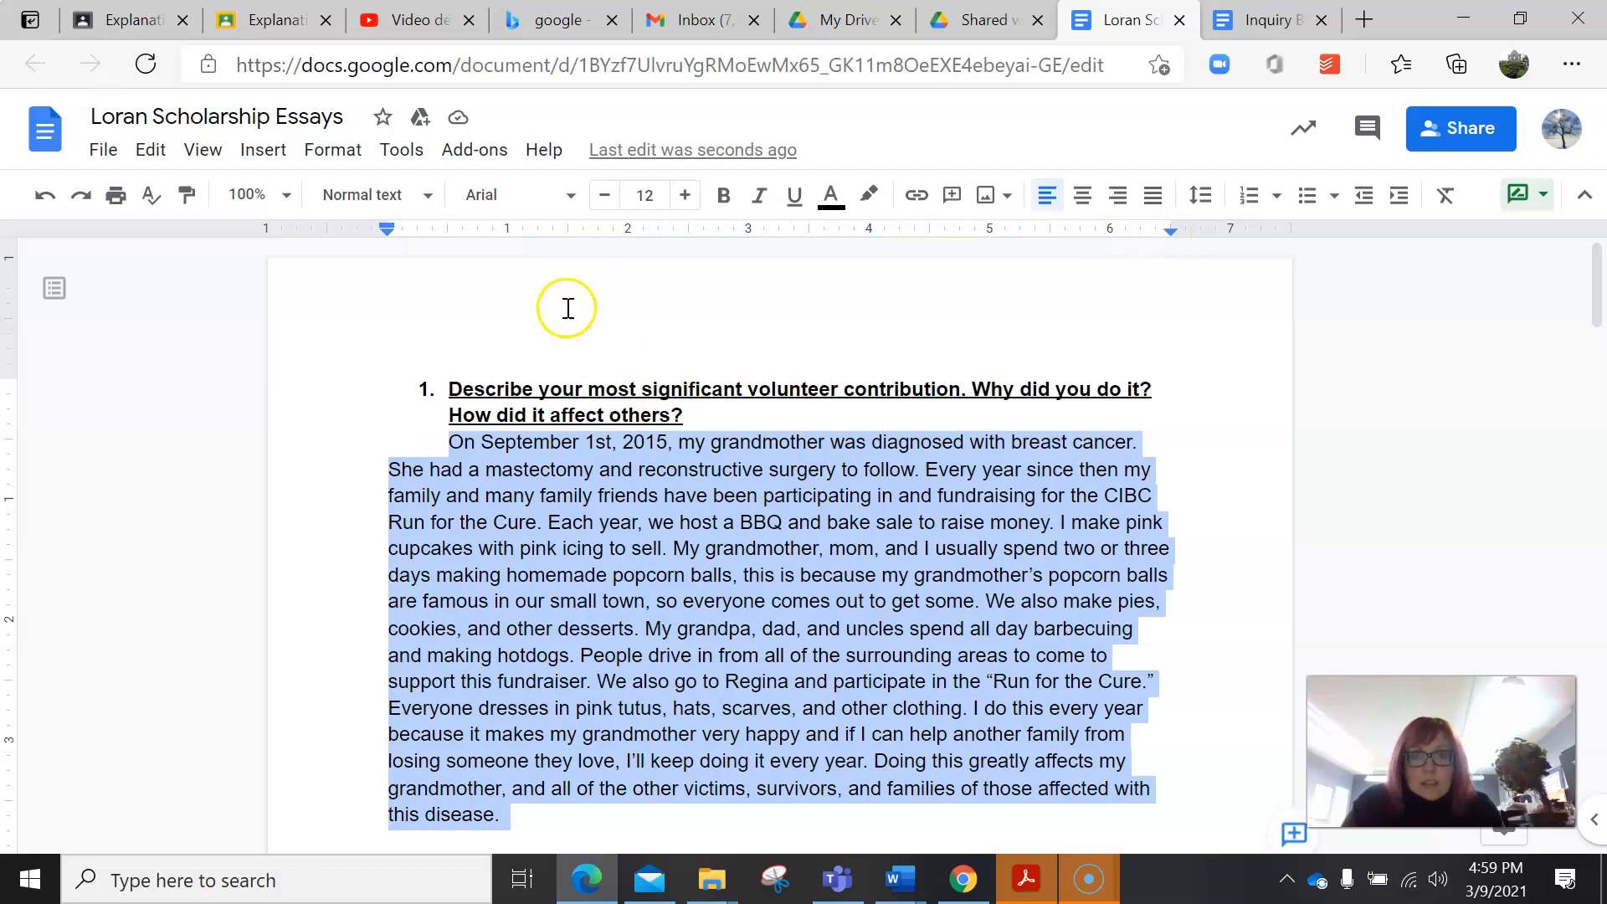
left_click(1200, 195)
left_click(1240, 362)
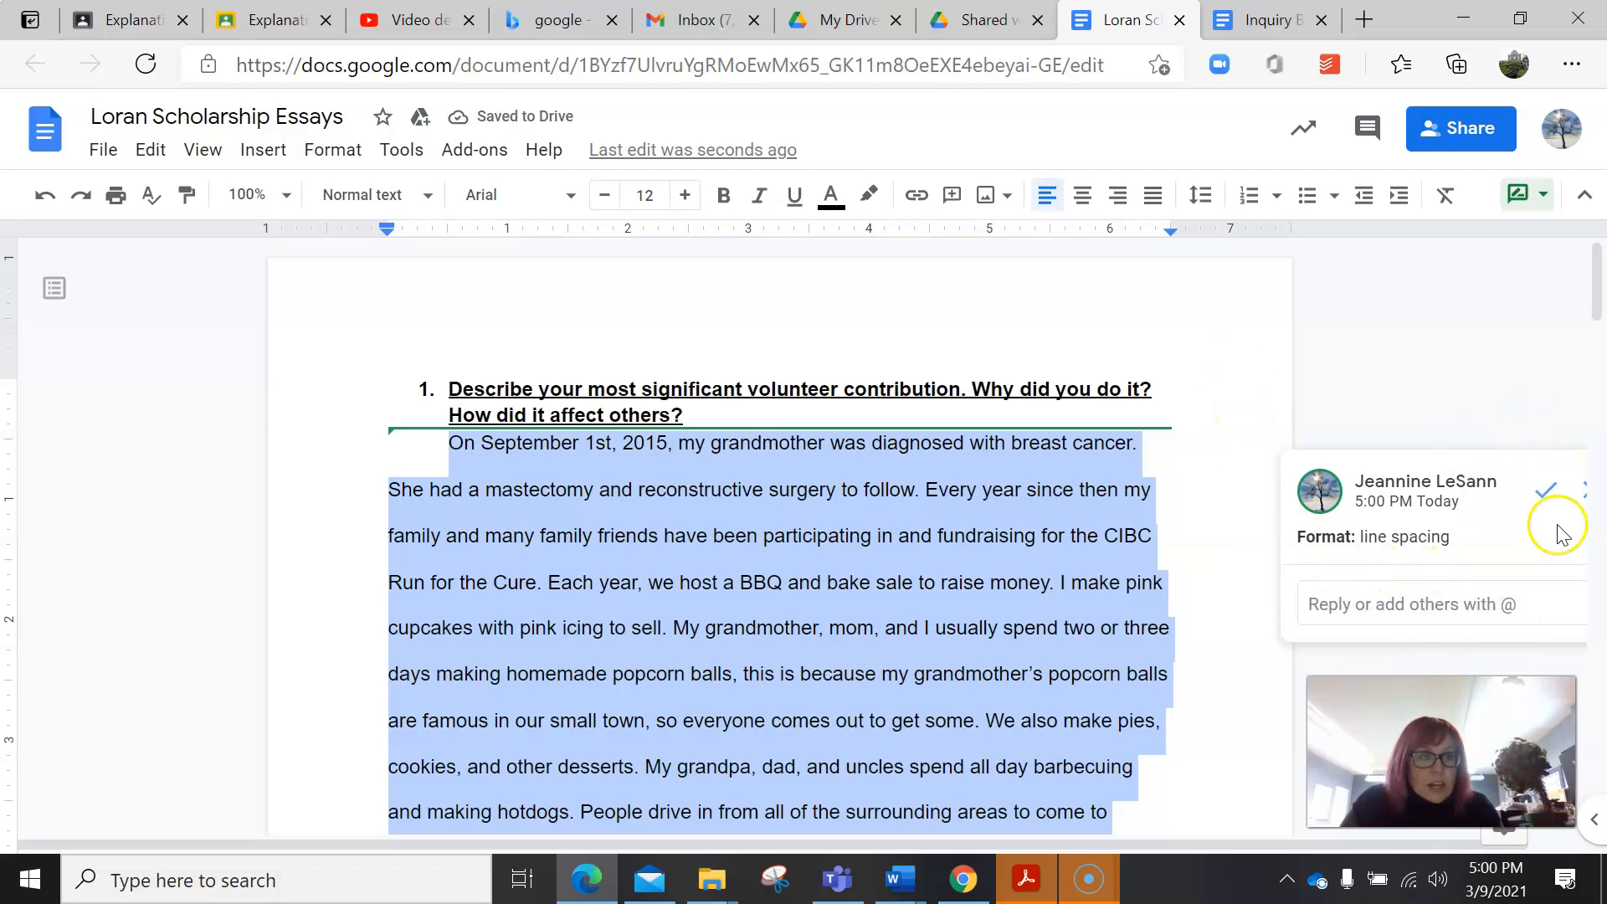
left_click(1545, 490)
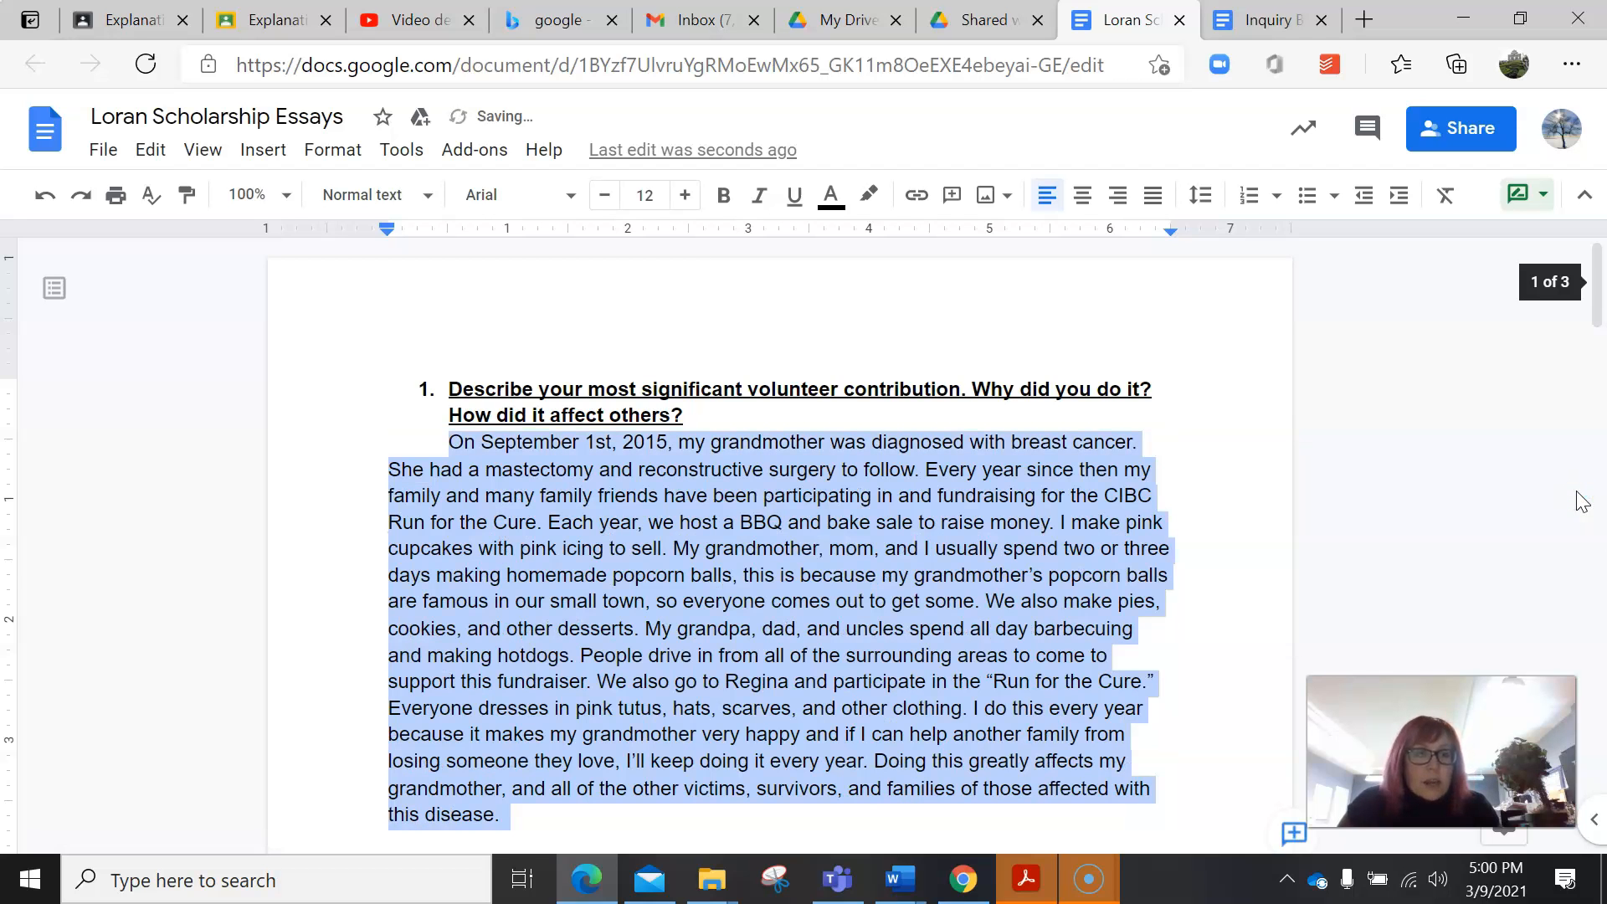
Deselect the paragraph and open the document's editing mode choices
left_click(1251, 376)
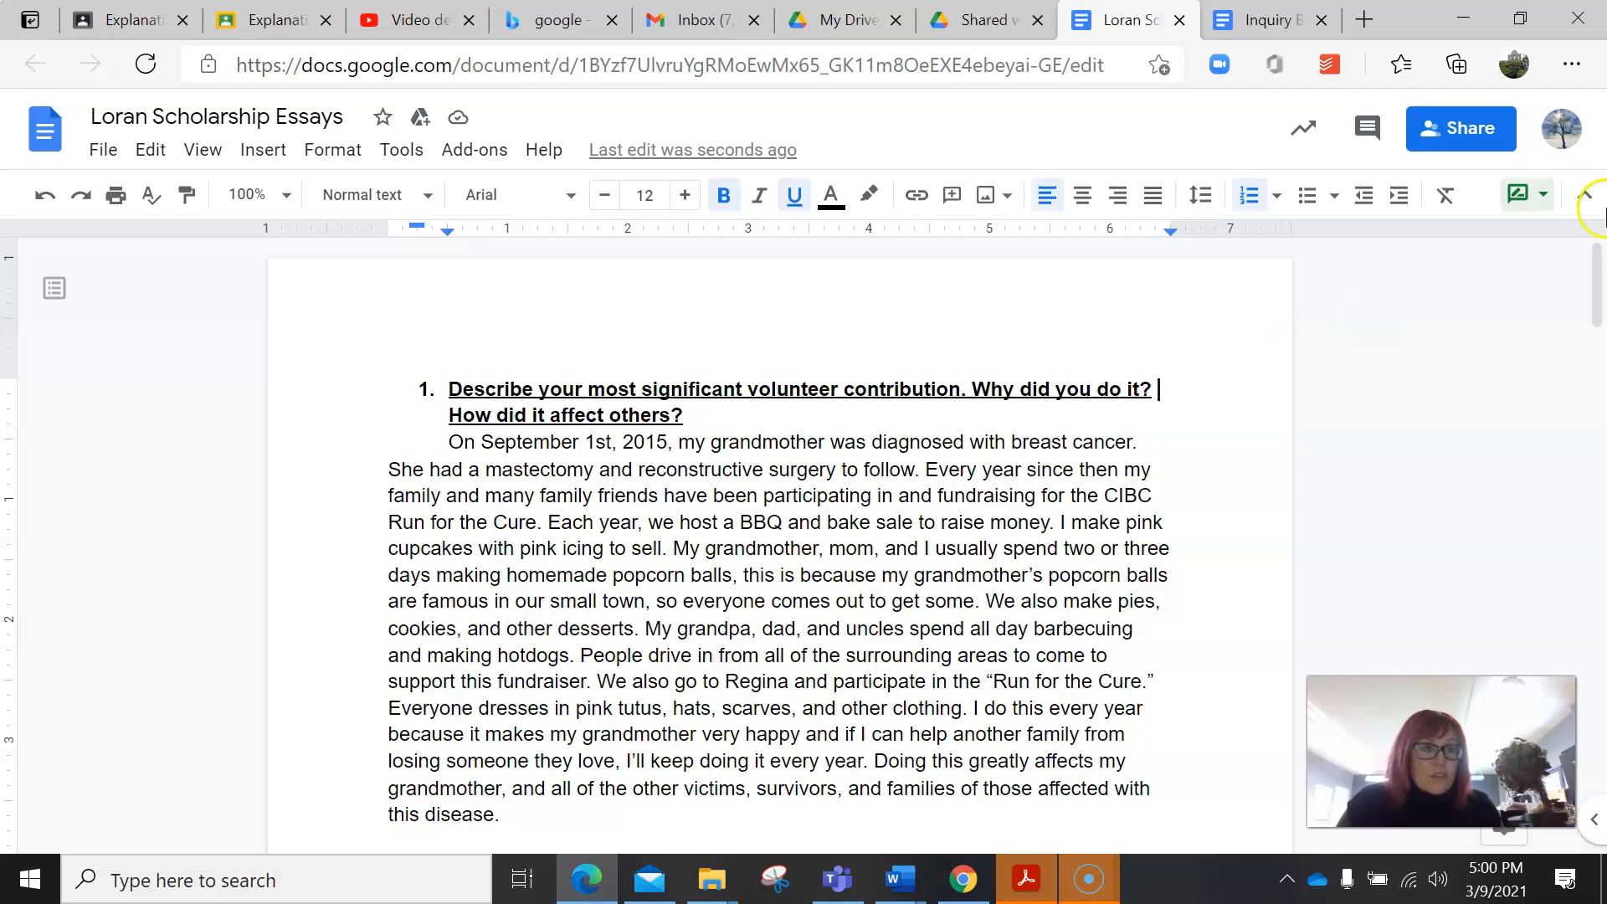
left_click(1530, 207)
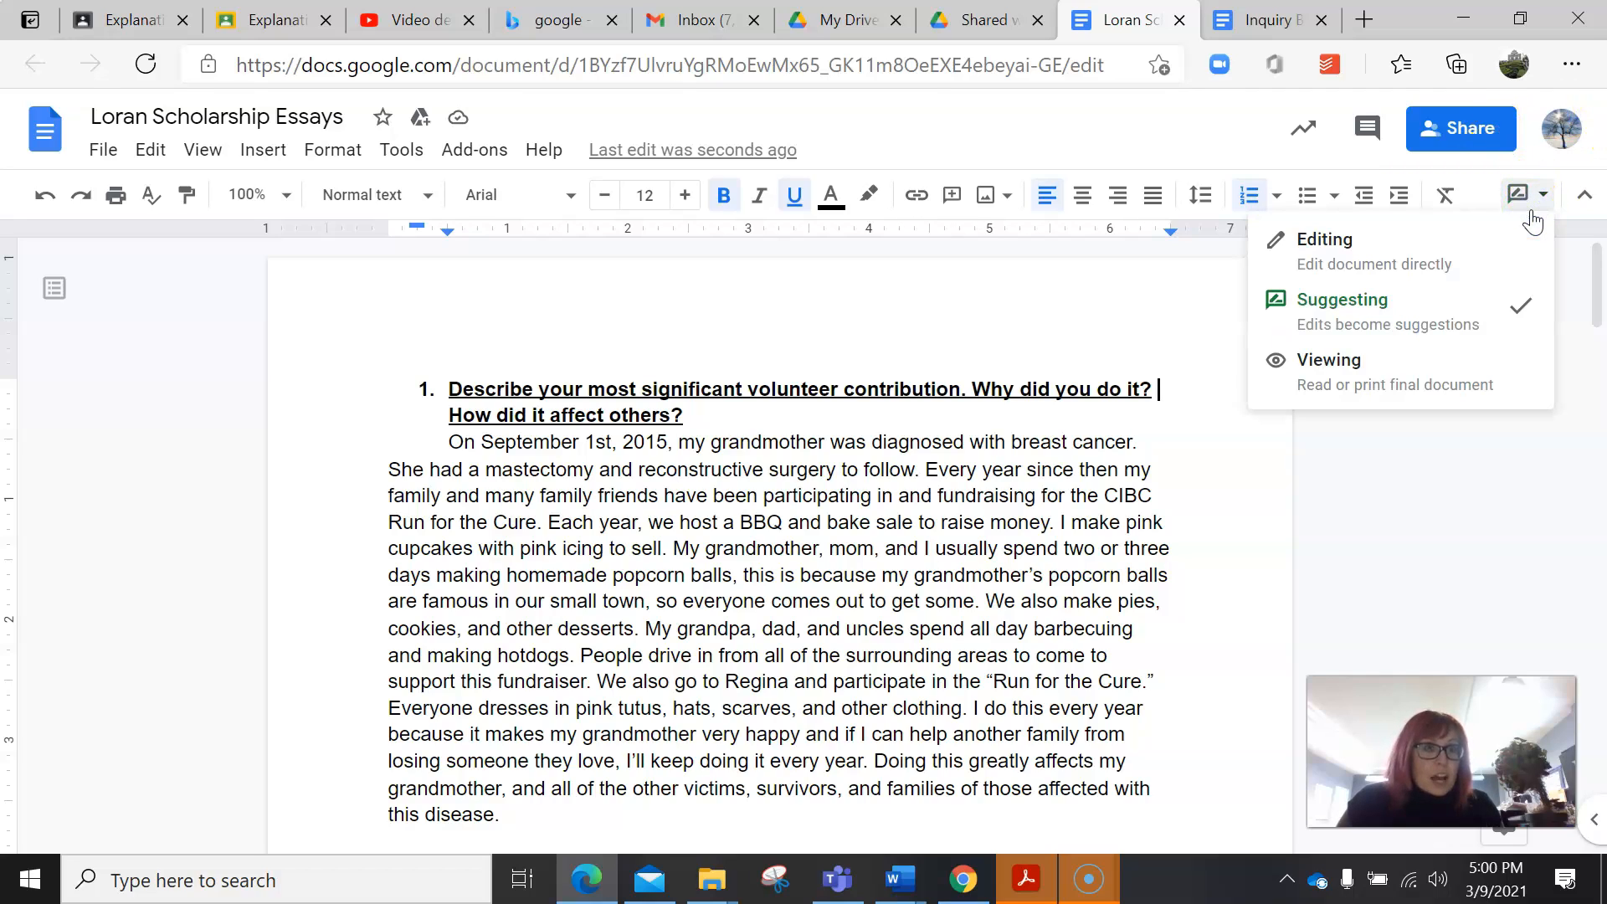